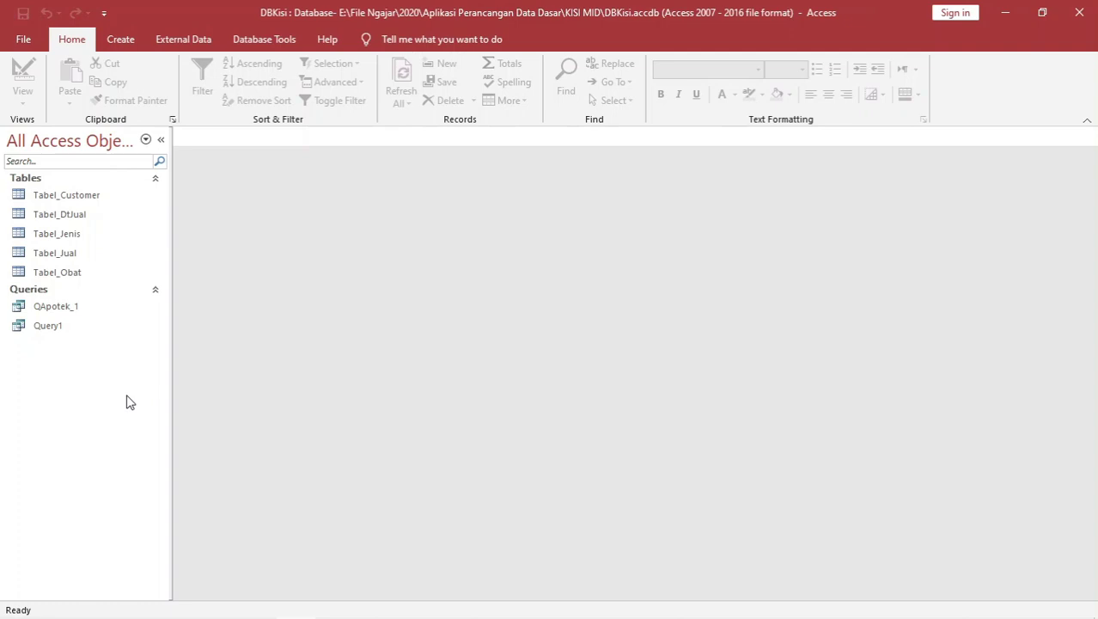
Open Tabel_Customer to review its fields and records, and close the table.
{"action": "double_click", "coordinate": [90, 195]}
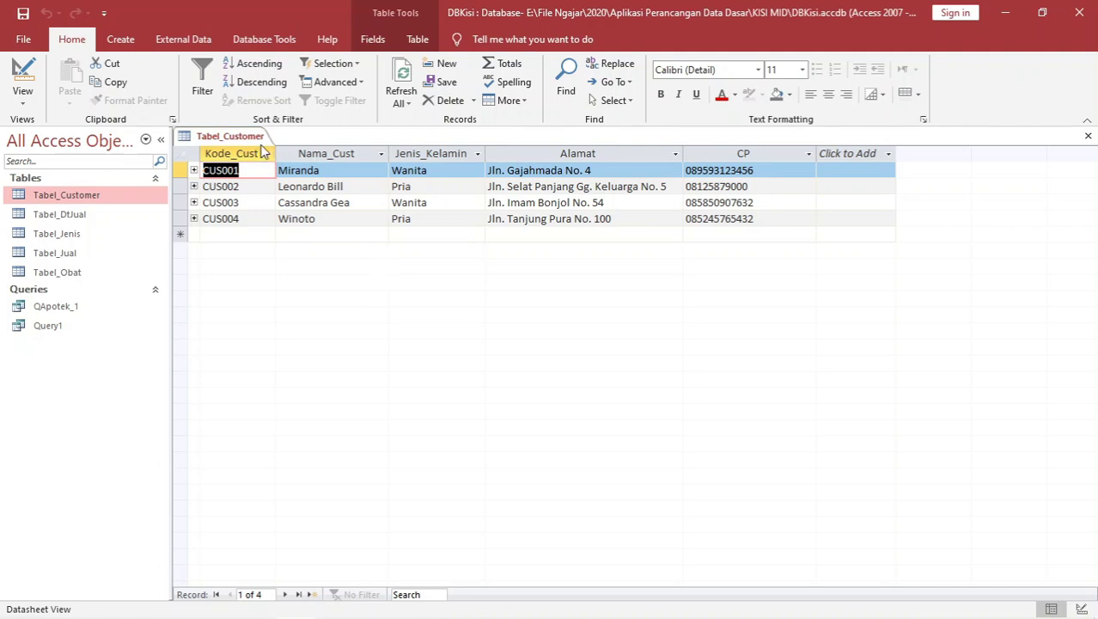
{"action": "right_click", "coordinate": [247, 137]}
{"action": "left_click", "coordinate": [265, 167]}
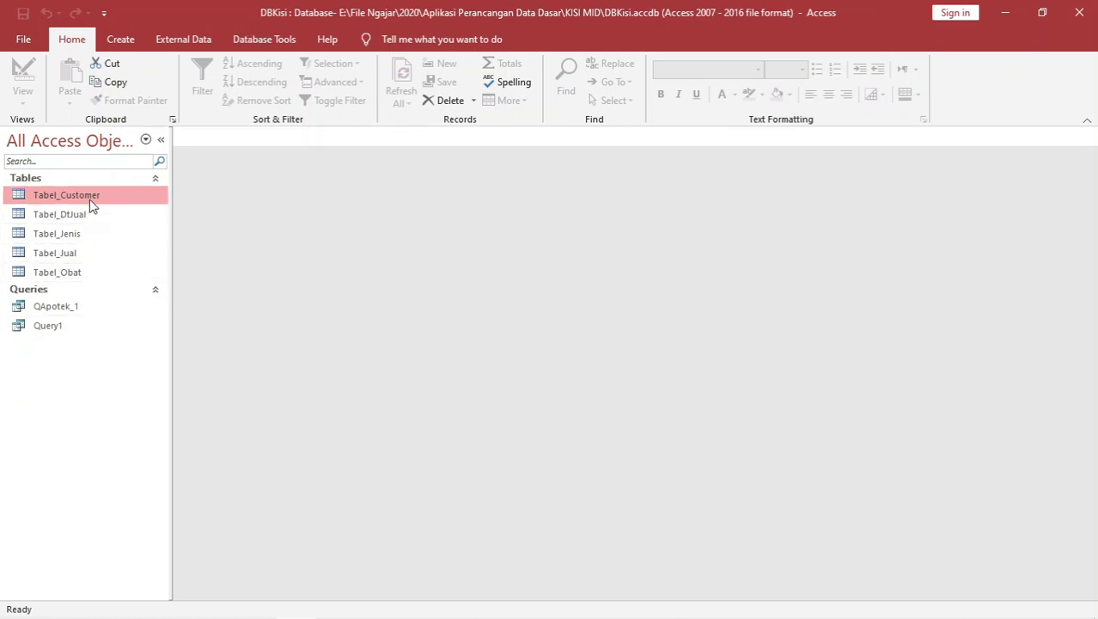
{"action": "left_click", "coordinate": [88, 272]}
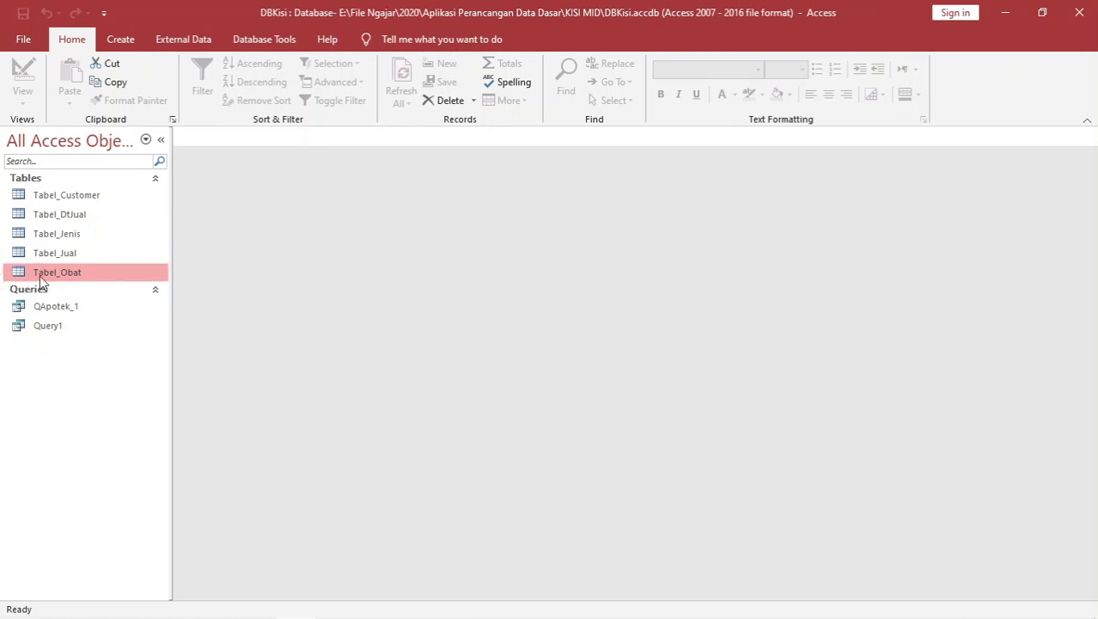
{"action": "left_click", "coordinate": [101, 215]}
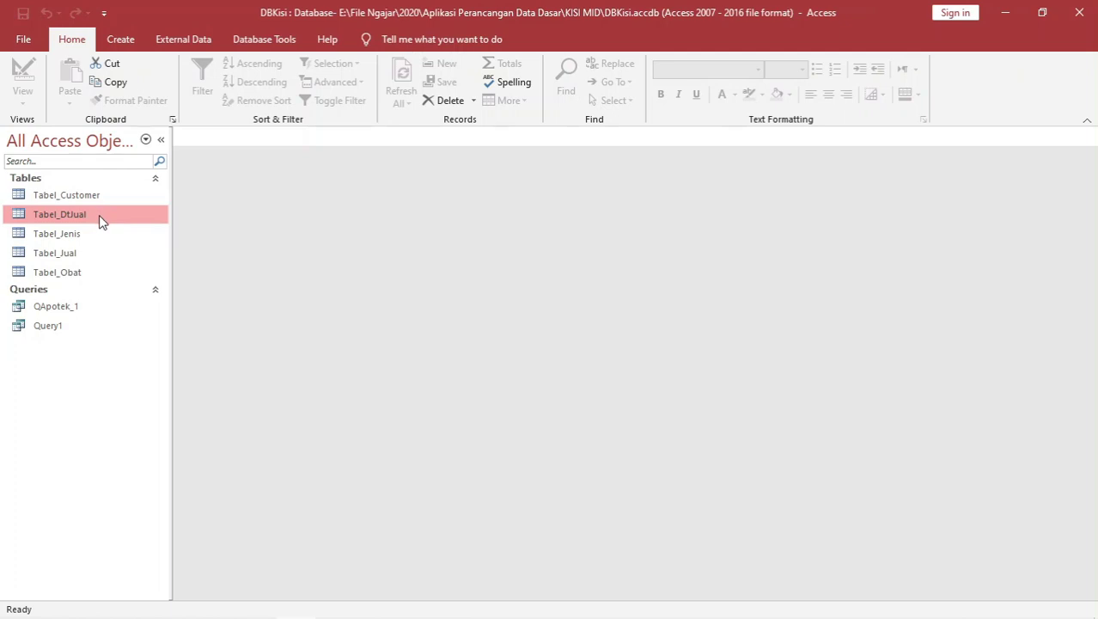
{"action": "left_click", "coordinate": [87, 259]}
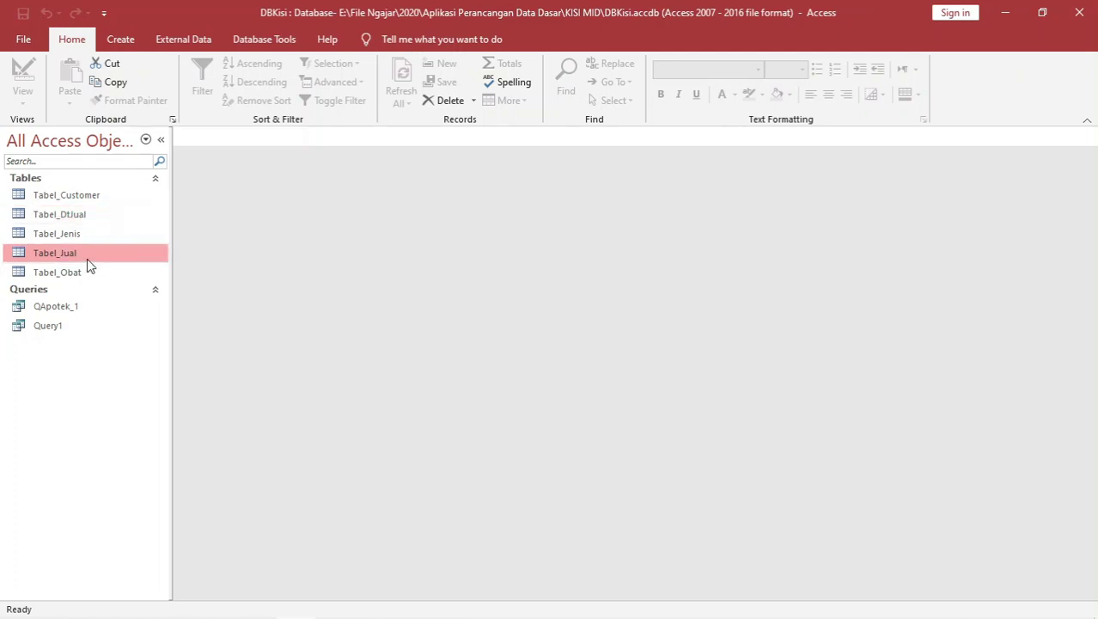
{"action": "left_click", "coordinate": [78, 216]}
{"action": "left_click", "coordinate": [90, 257]}
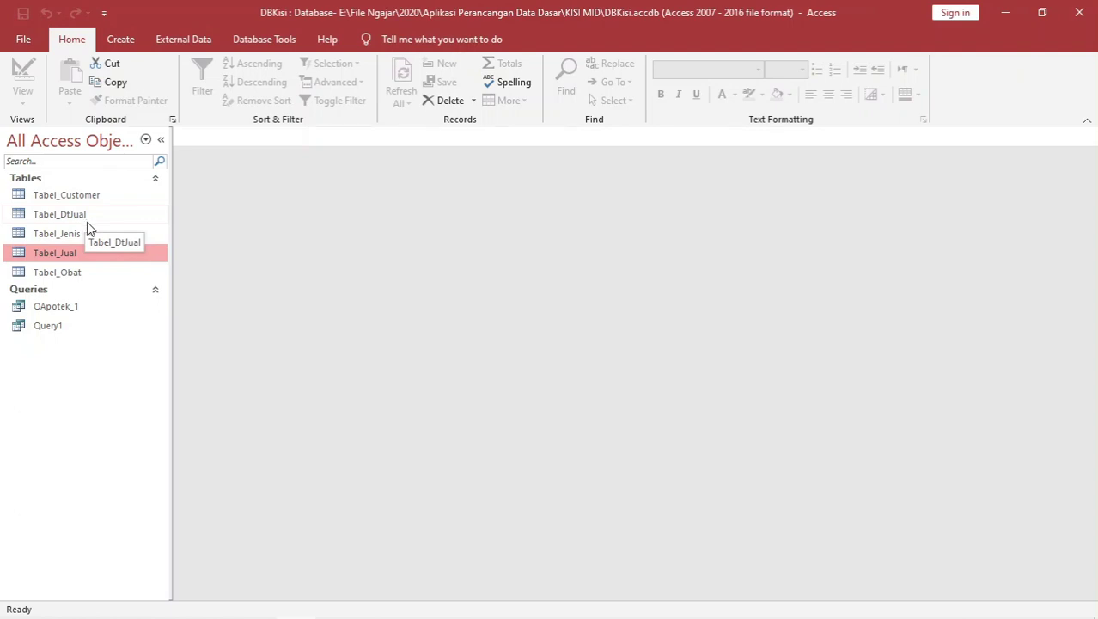
{"action": "left_click", "coordinate": [92, 198]}
{"action": "left_click", "coordinate": [90, 237]}
{"action": "left_click", "coordinate": [88, 254]}
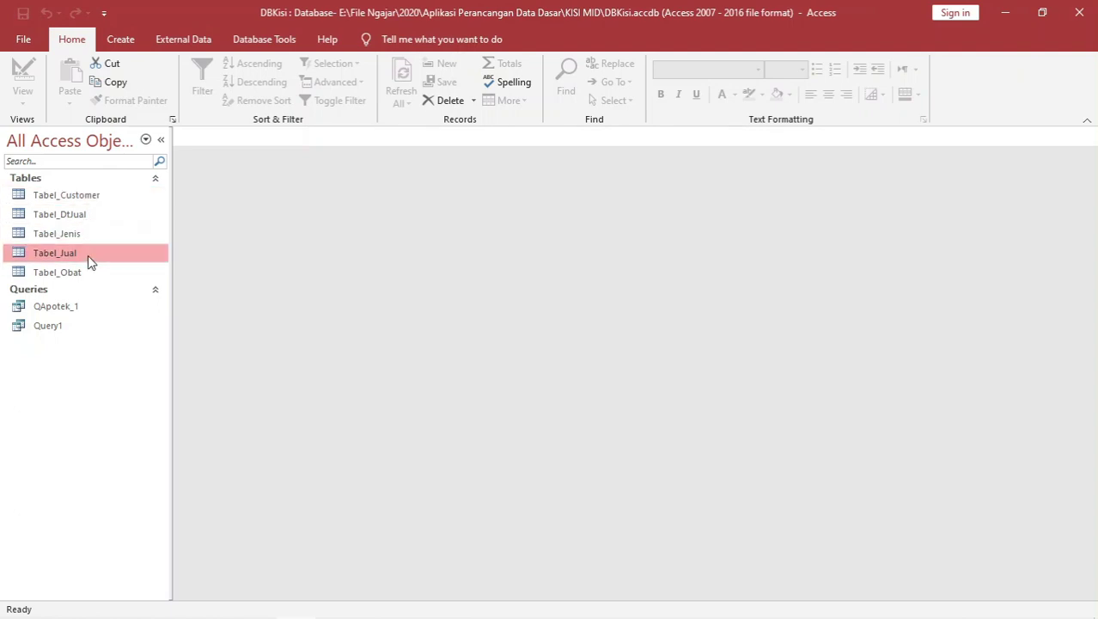
{"action": "left_click", "coordinate": [90, 275]}
{"action": "left_click", "coordinate": [84, 221]}
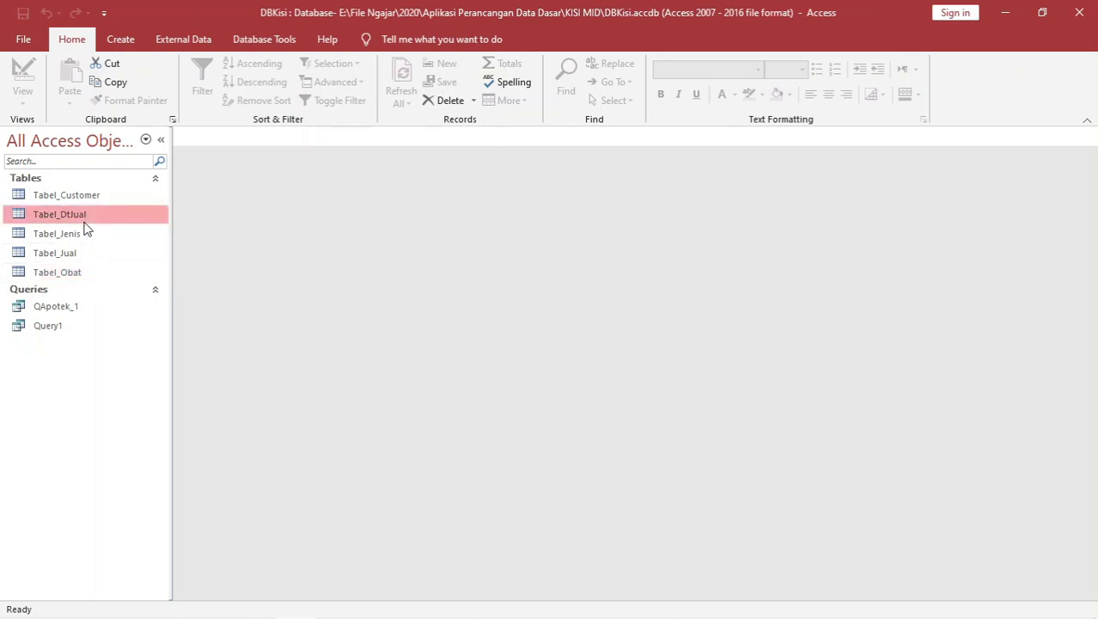
{"action": "left_click", "coordinate": [86, 254]}
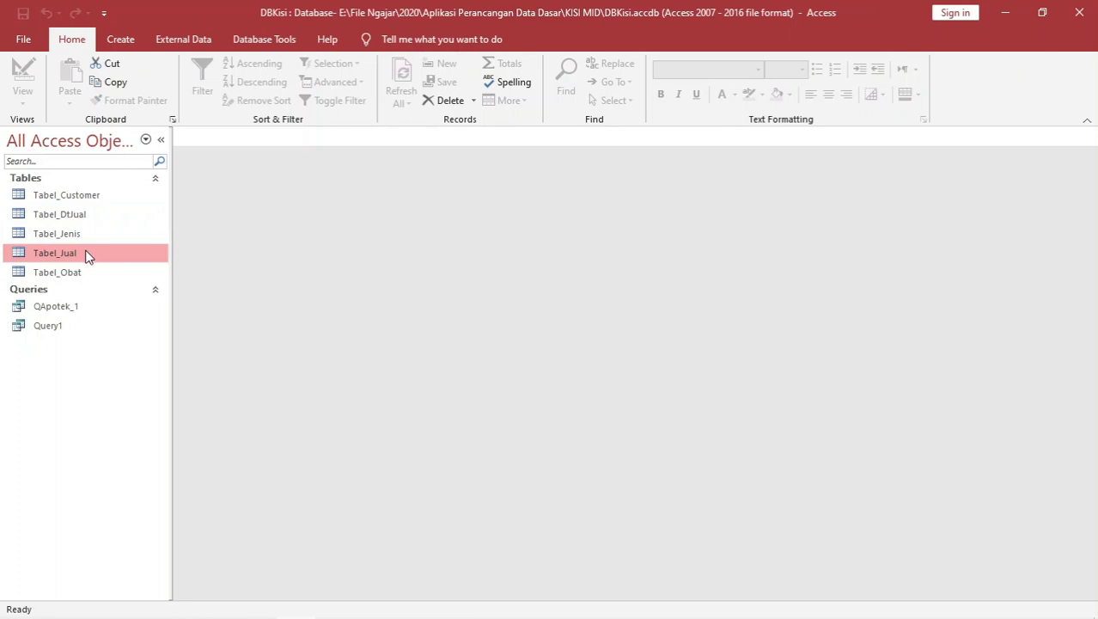
Start the Form Wizard on Tabel_Customer, include all its fields and keep the Columnar layout.
{"action": "left_click", "coordinate": [109, 402]}
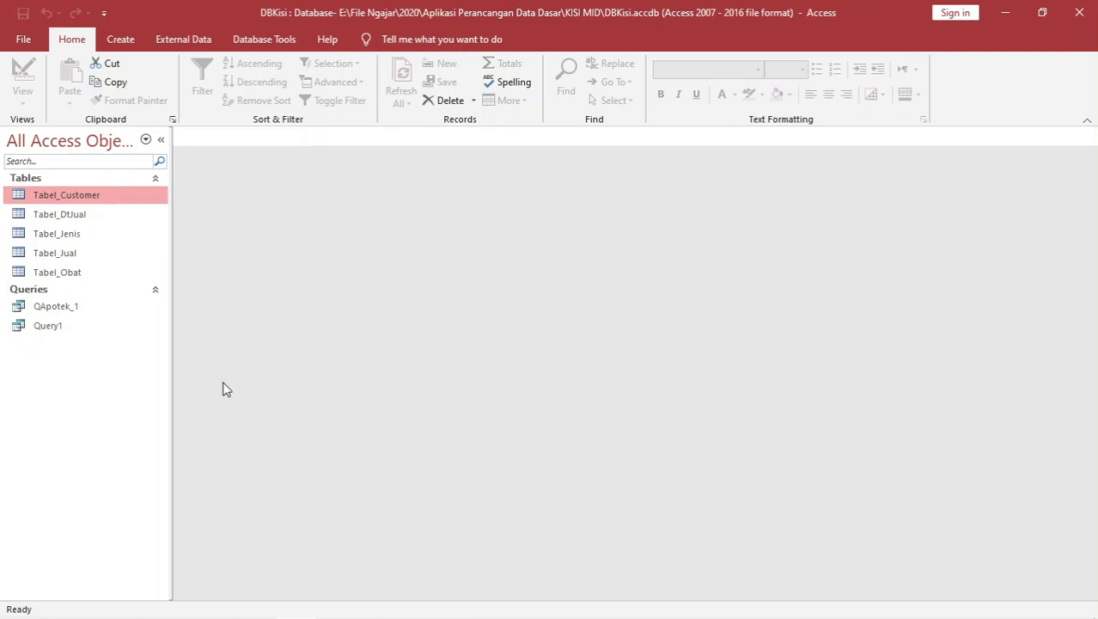
{"action": "left_click", "coordinate": [119, 41]}
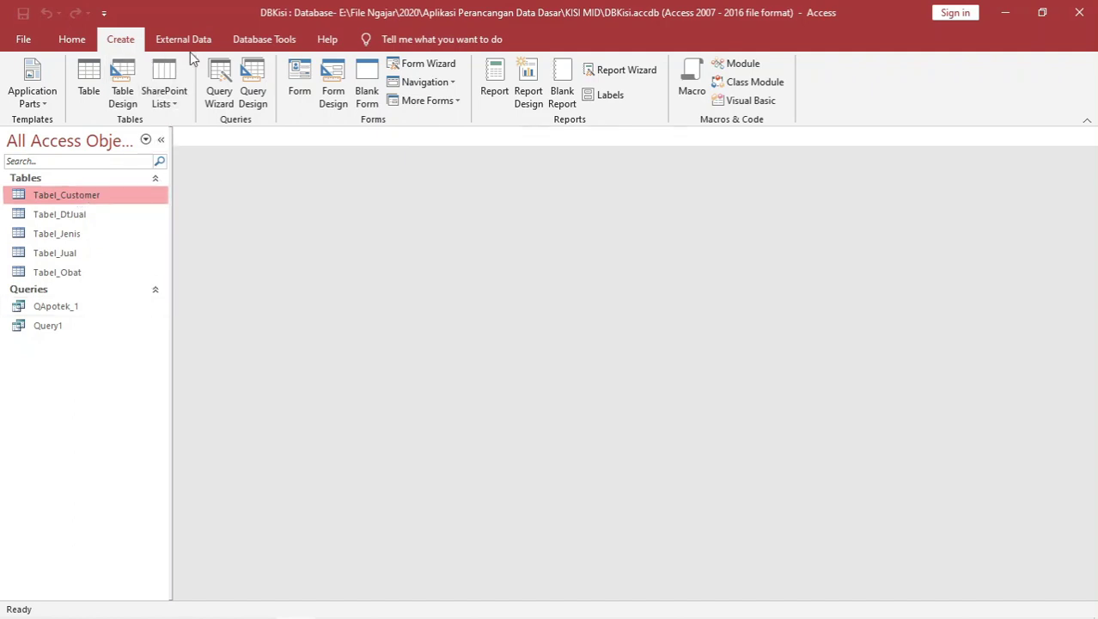
{"action": "left_click", "coordinate": [432, 65]}
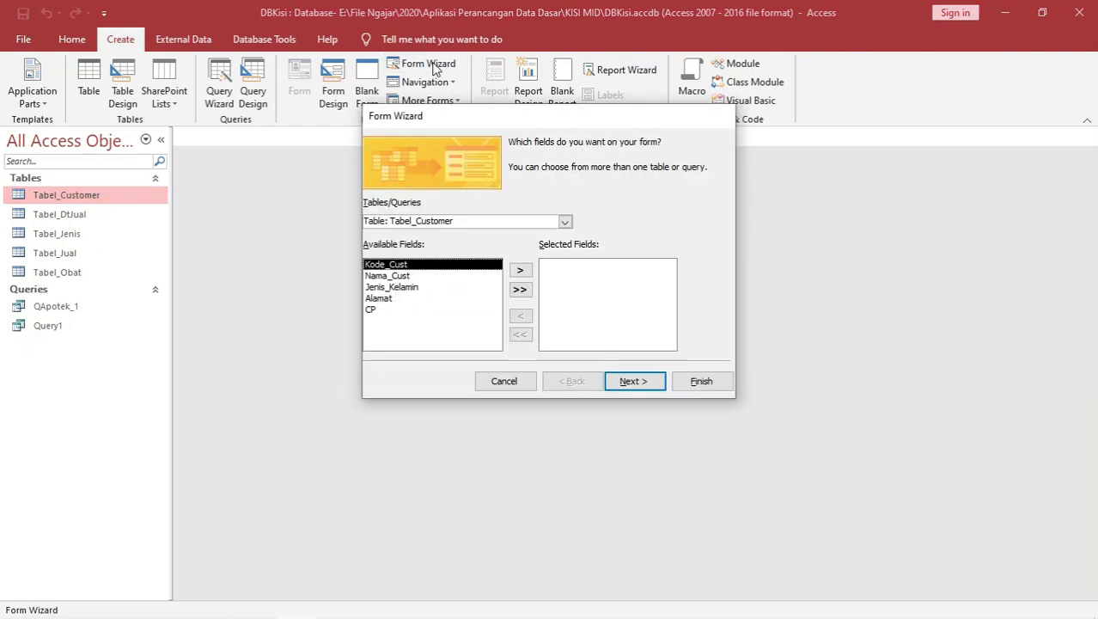
{"action": "left_click", "coordinate": [519, 289]}
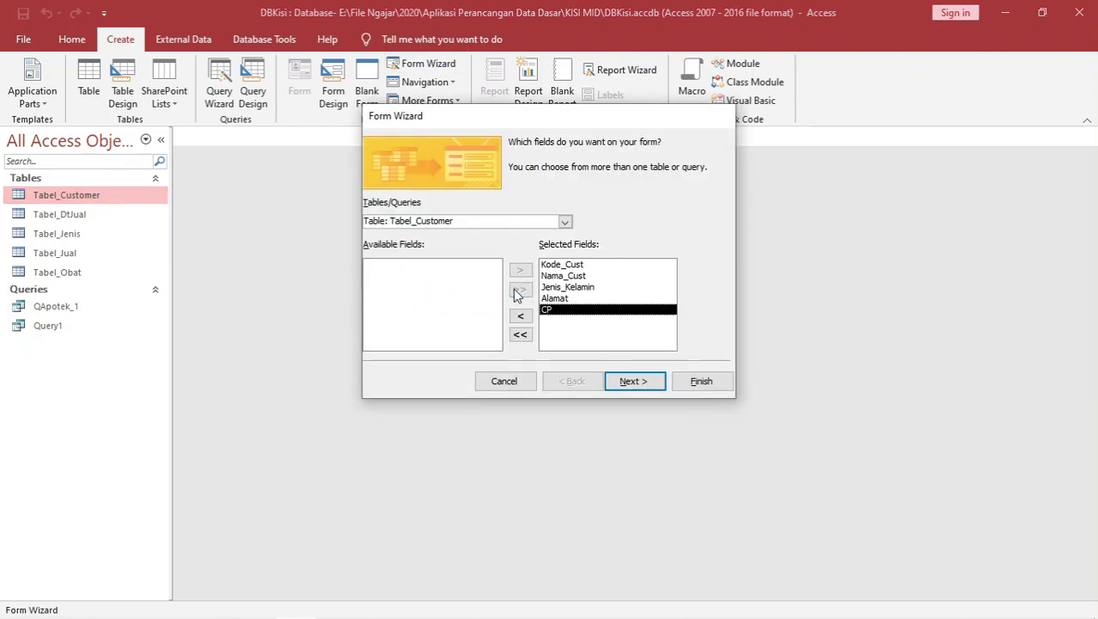
{"action": "left_click", "coordinate": [635, 386]}
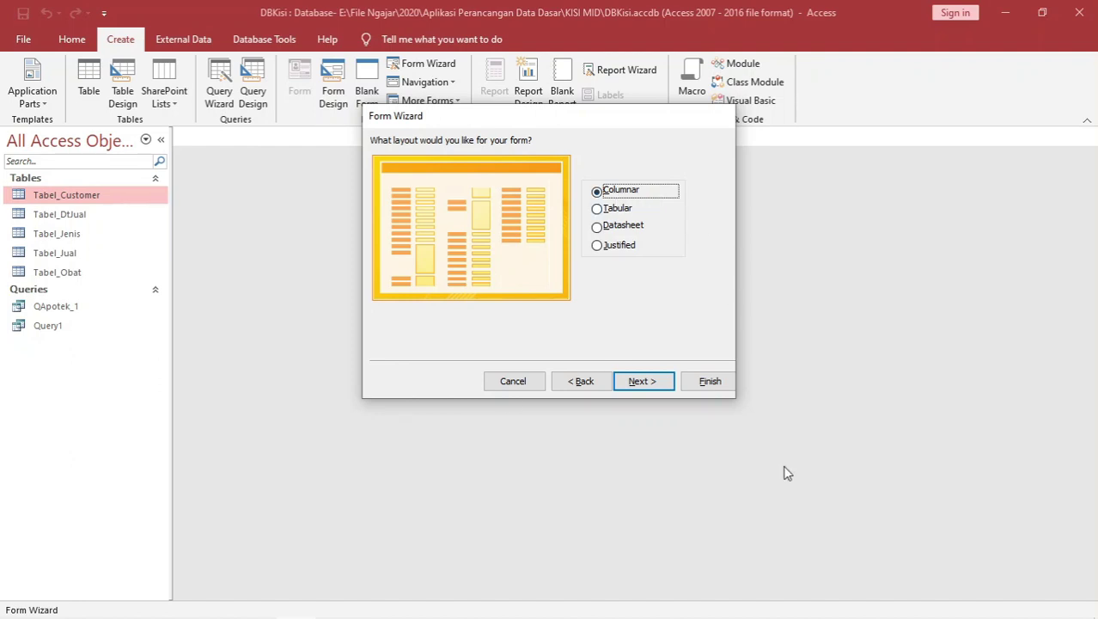
{"action": "left_click", "coordinate": [643, 381]}
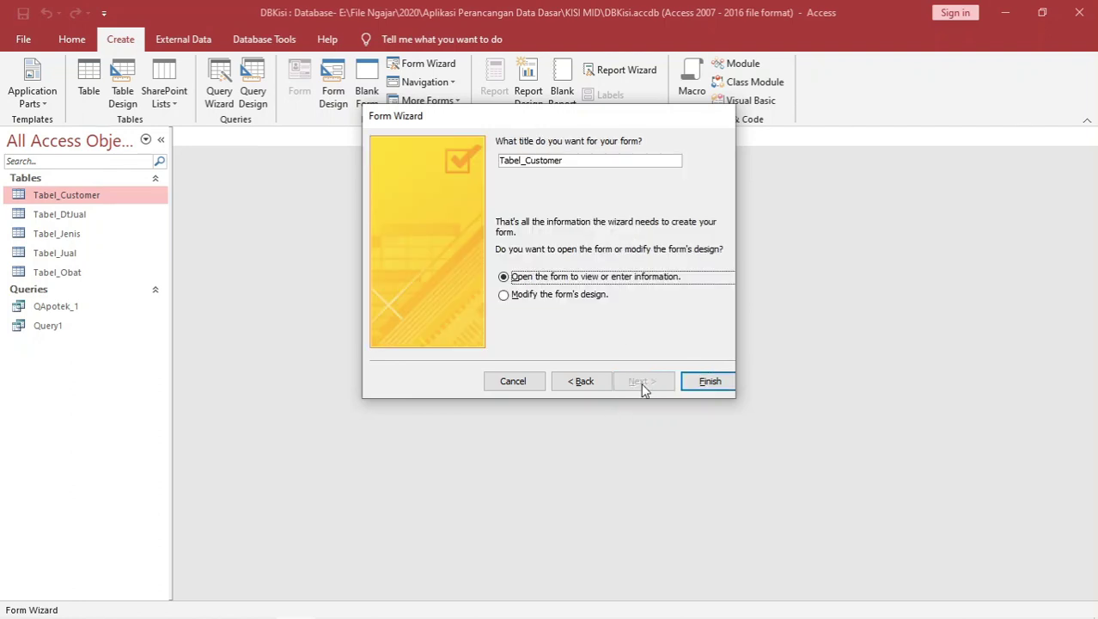
Title the form Form_Customer, choose to modify the form's design, and finish the wizard.
{"action": "left_click", "coordinate": [578, 297]}
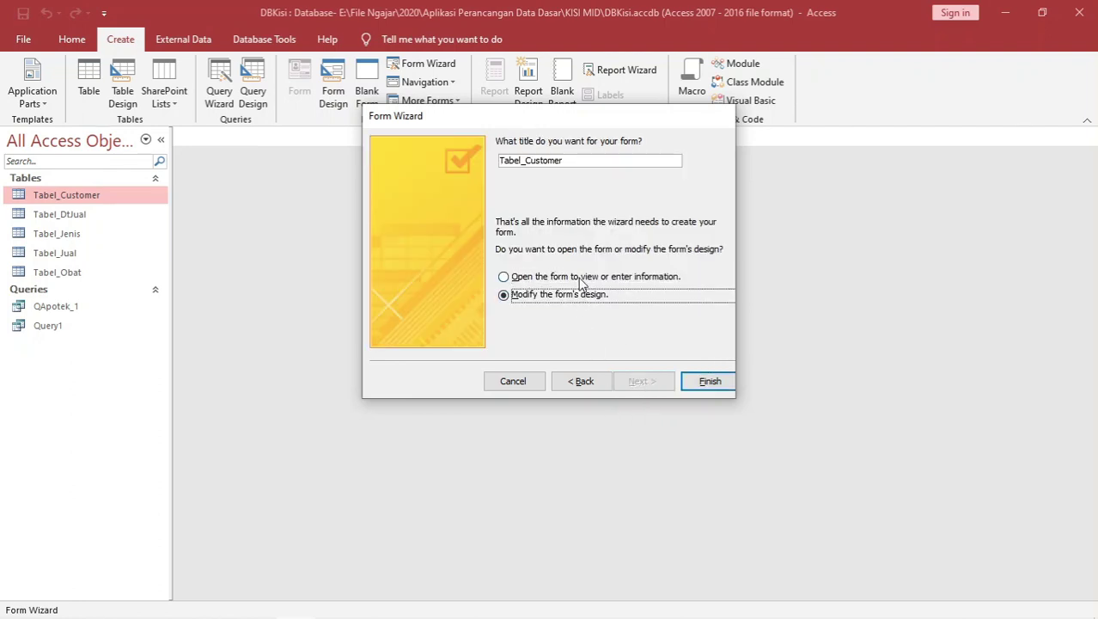
{"action": "left_click", "coordinate": [578, 277]}
{"action": "left_click", "coordinate": [573, 296]}
{"action": "left_click", "coordinate": [566, 280]}
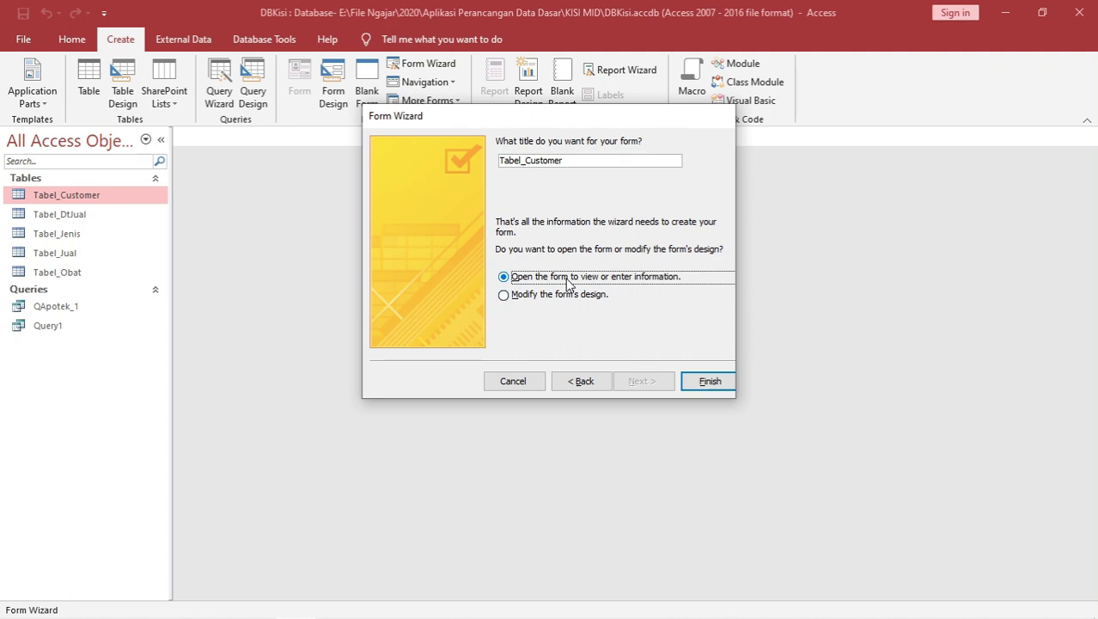
{"action": "left_click", "coordinate": [578, 299]}
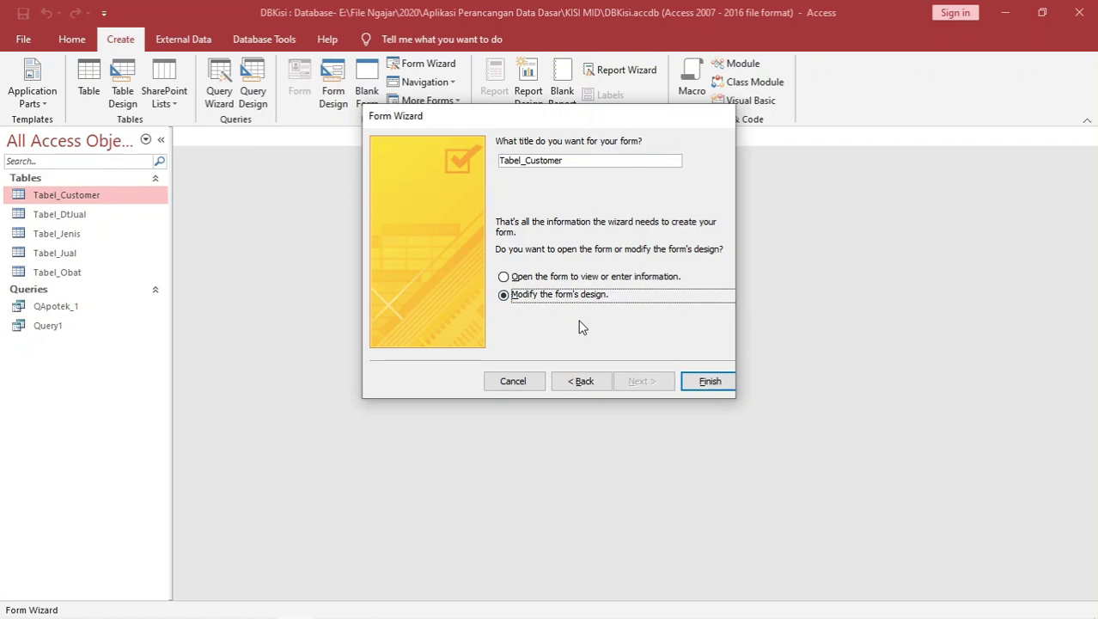
{"action": "double_click", "coordinate": [513, 161]}
{"action": "type", "text": "Form"}
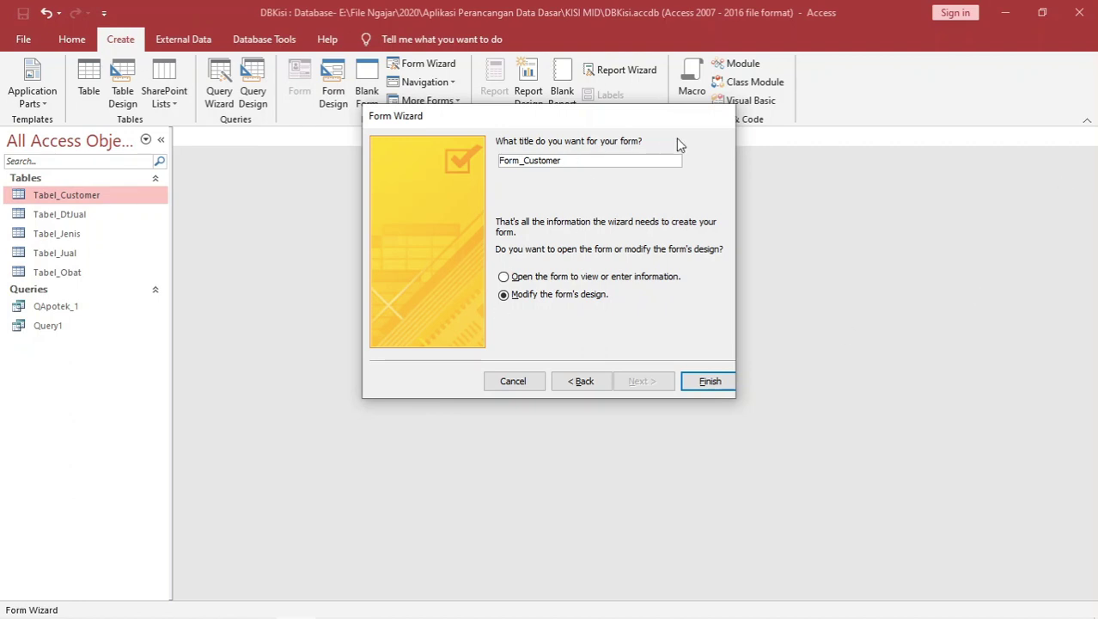
{"action": "left_click", "coordinate": [707, 380]}
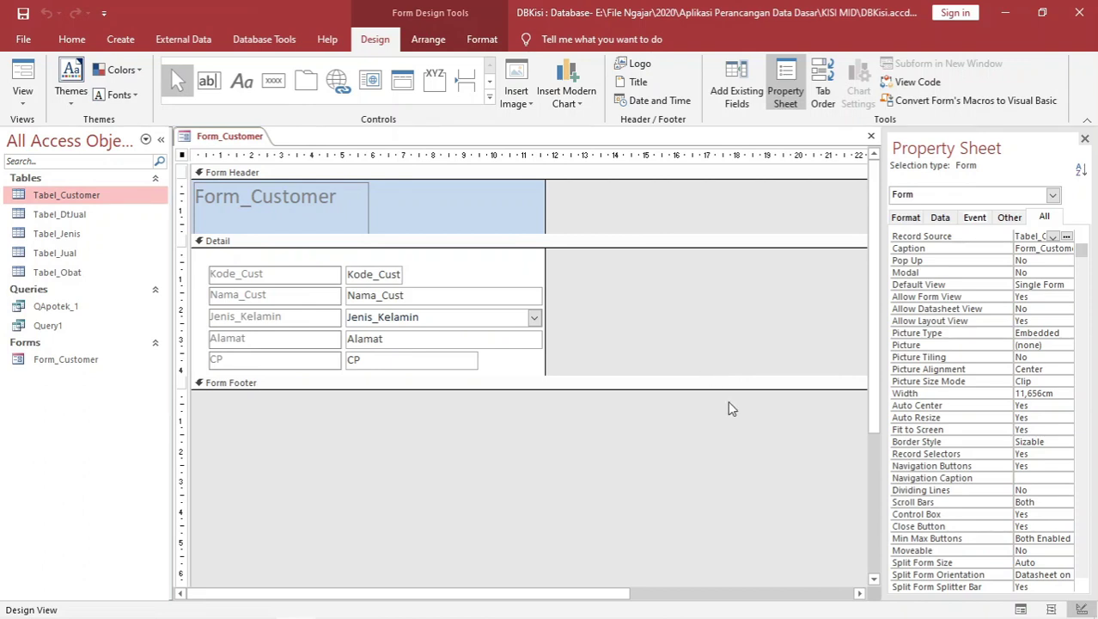
Examine the Form Header and Detail sections and the properties of each field control in the form design.
{"action": "left_click", "coordinate": [397, 218]}
{"action": "left_click", "coordinate": [416, 264]}
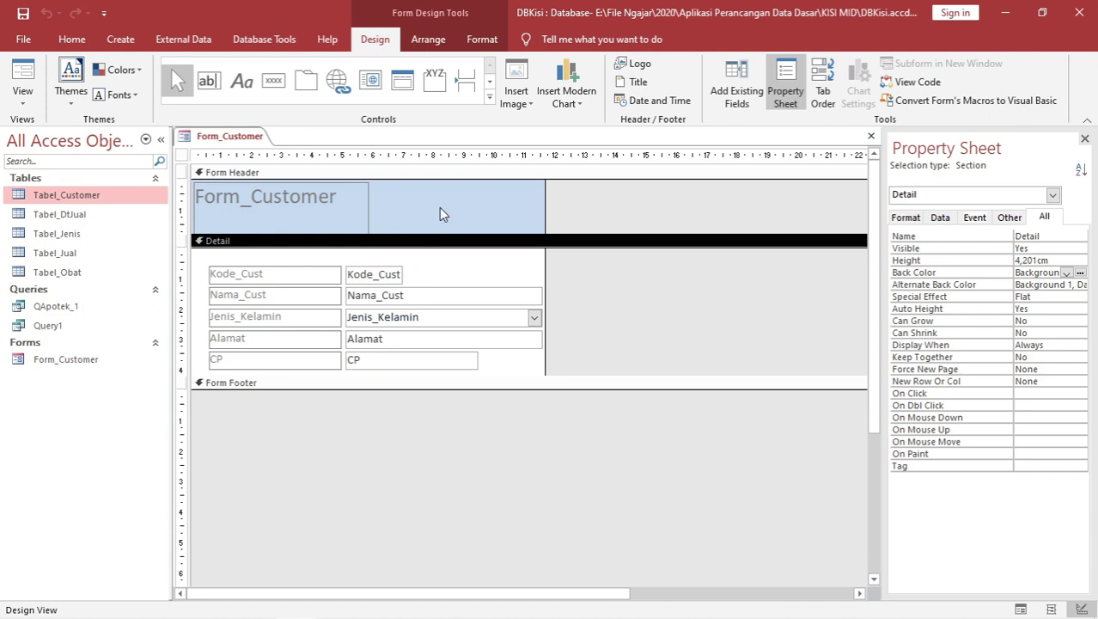
{"action": "left_click", "coordinate": [439, 213]}
{"action": "left_click", "coordinate": [440, 264]}
{"action": "left_click", "coordinate": [299, 216]}
{"action": "left_click", "coordinate": [367, 272]}
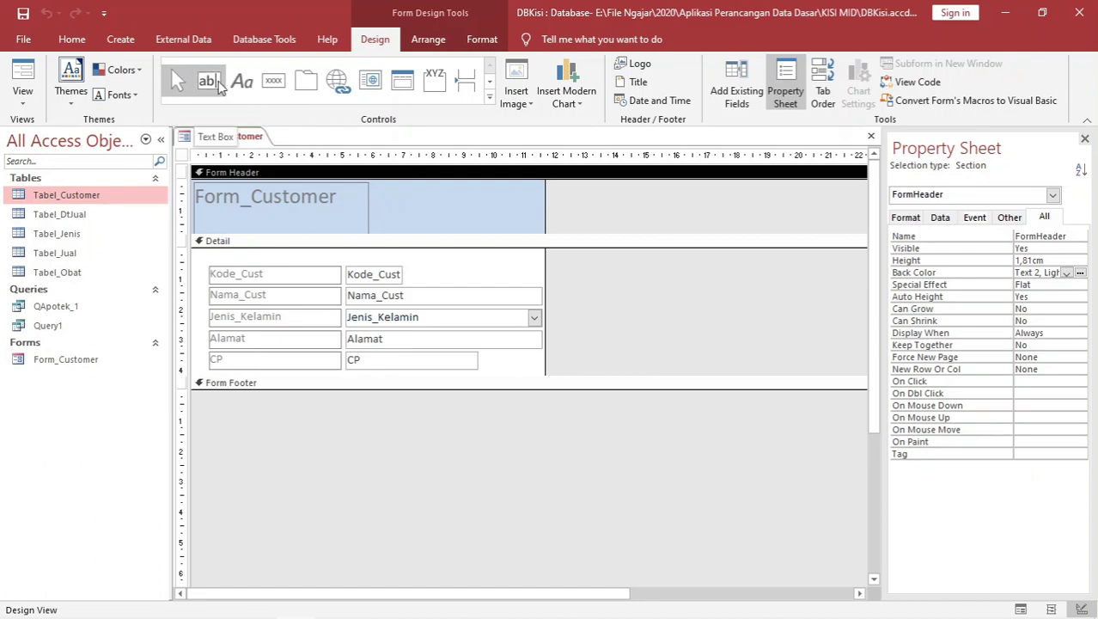
{"action": "left_click", "coordinate": [359, 277]}
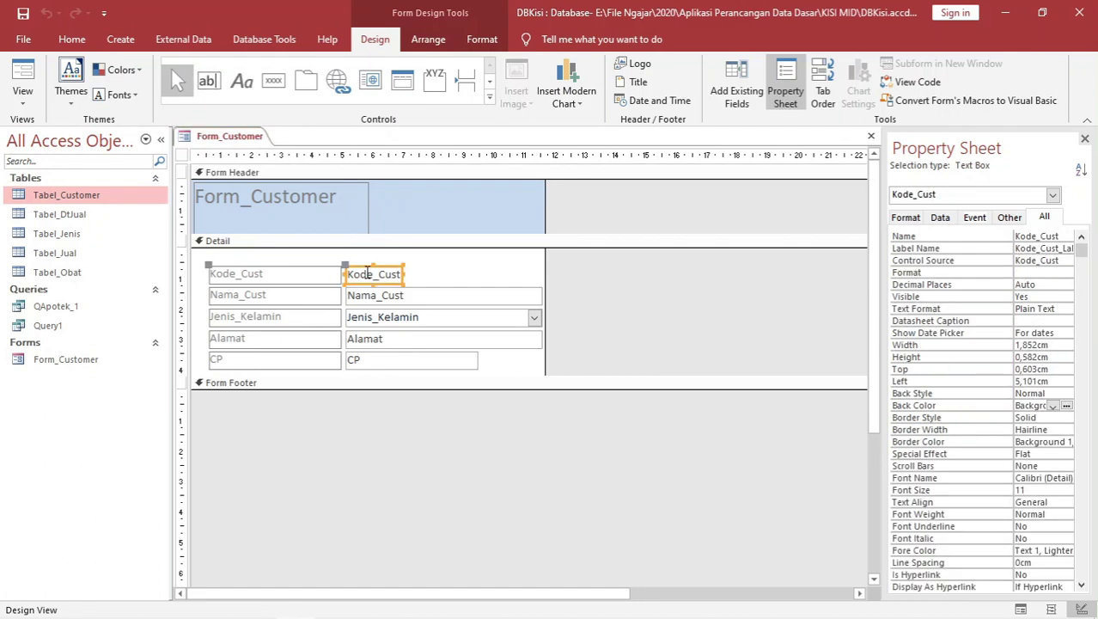
{"action": "left_click", "coordinate": [369, 294]}
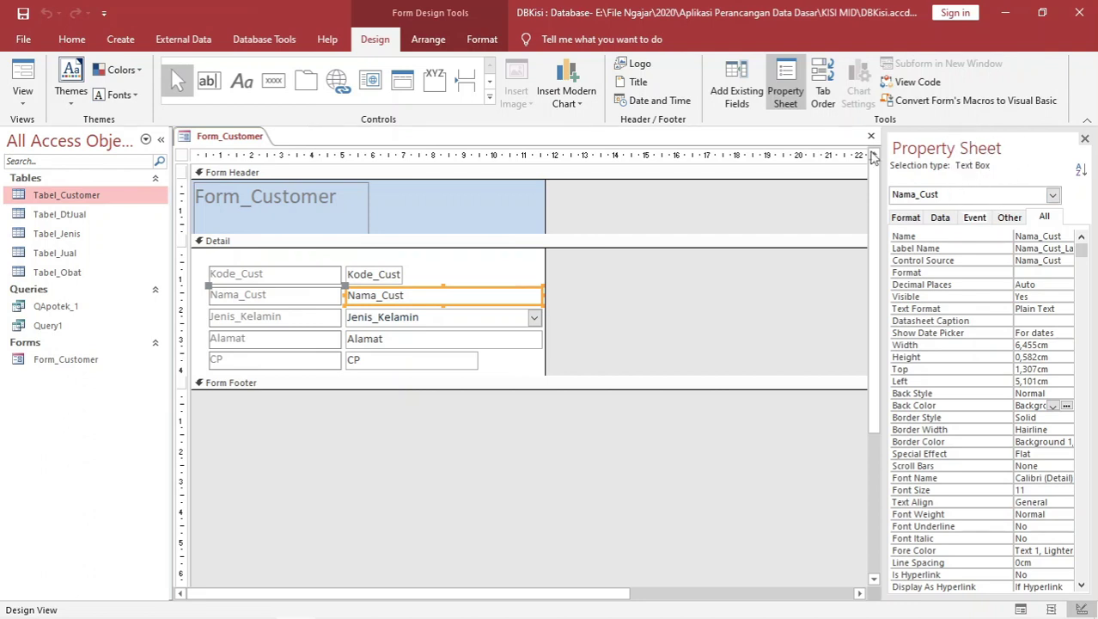
{"action": "left_click", "coordinate": [388, 279]}
{"action": "left_click", "coordinate": [386, 296]}
{"action": "left_click", "coordinate": [386, 317]}
{"action": "left_click", "coordinate": [386, 340]}
{"action": "left_click", "coordinate": [387, 359]}
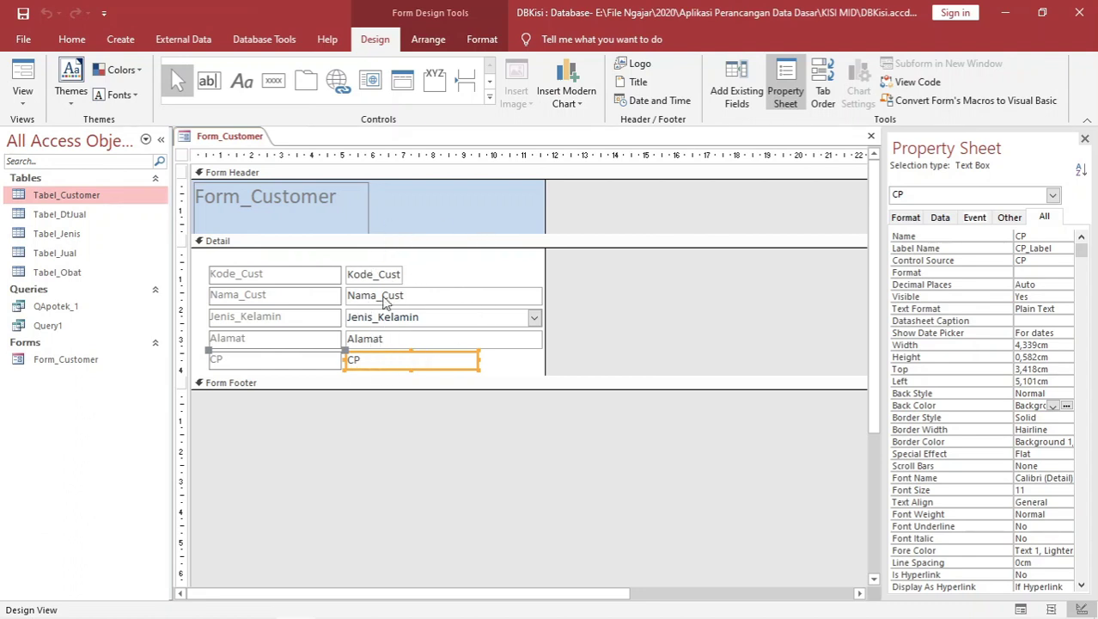
Compare the bound field controls in the Detail section with their labels, leaving them unedited.
{"action": "left_click_drag", "start_coordinate": [413, 257], "coordinate": [375, 378]}
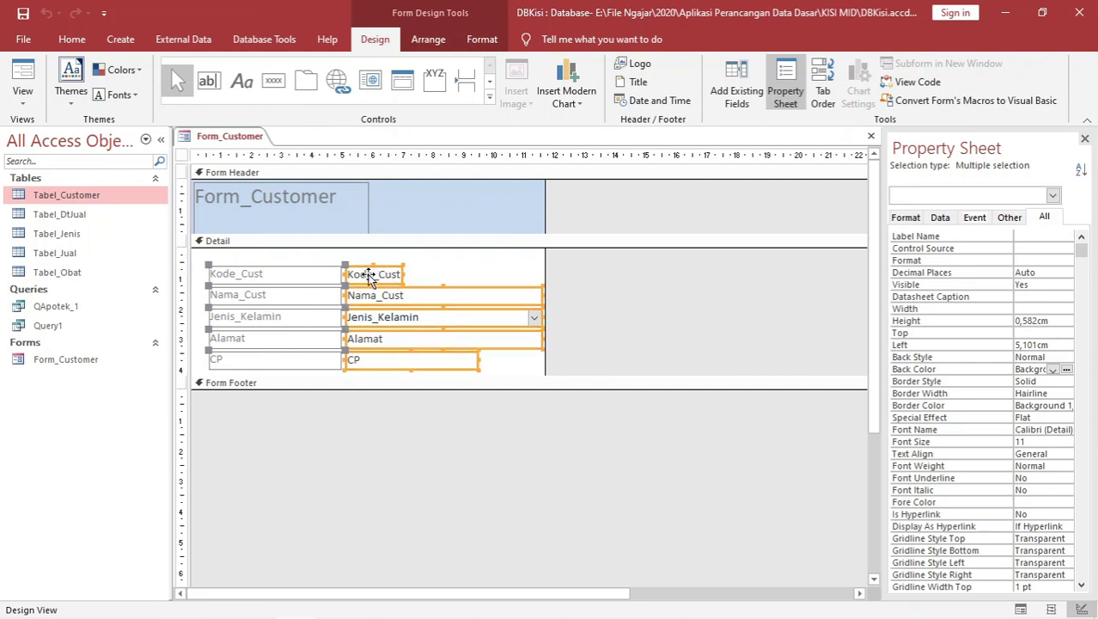
{"action": "left_click", "coordinate": [411, 305]}
{"action": "left_click", "coordinate": [397, 295]}
{"action": "left_click", "coordinate": [397, 295]}
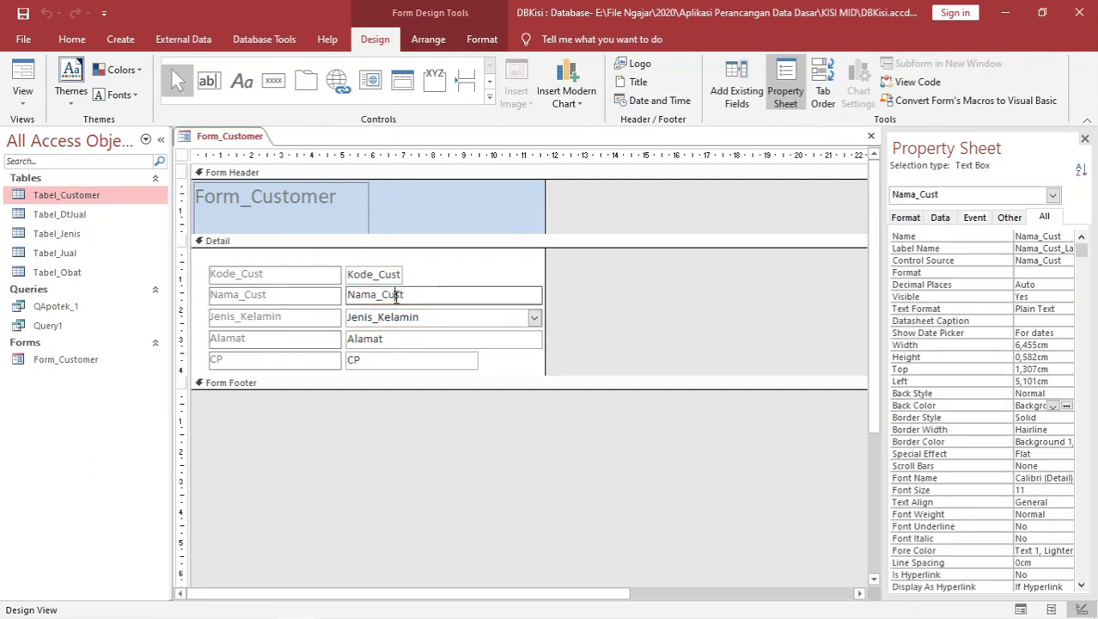
{"action": "left_click_drag", "start_coordinate": [347, 296], "coordinate": [433, 268]}
{"action": "left_click", "coordinate": [434, 268]}
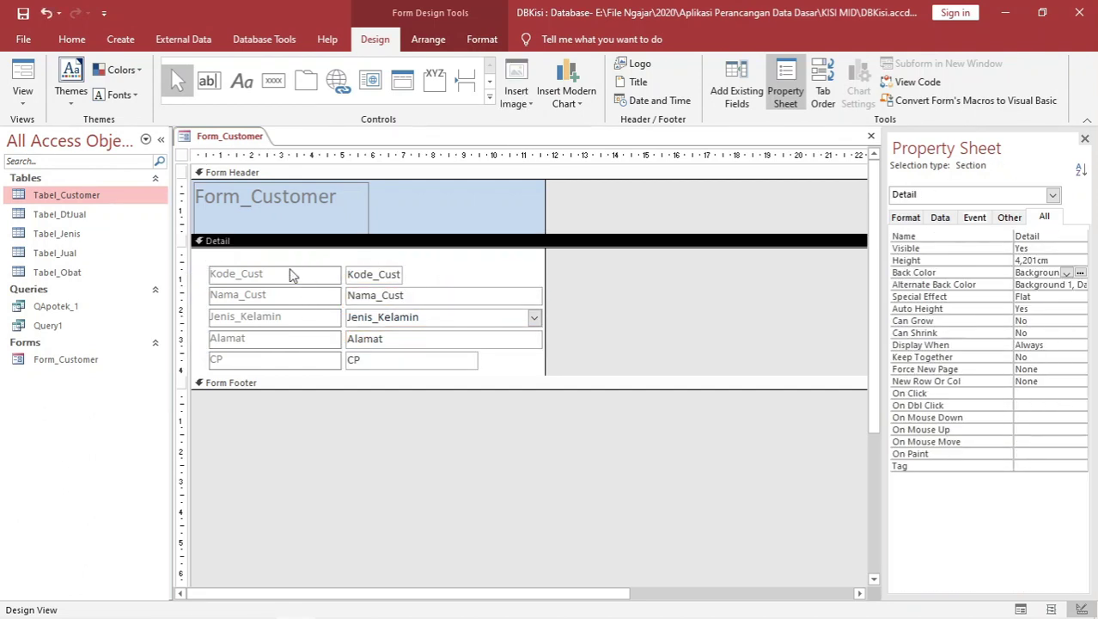
{"action": "left_click", "coordinate": [273, 275]}
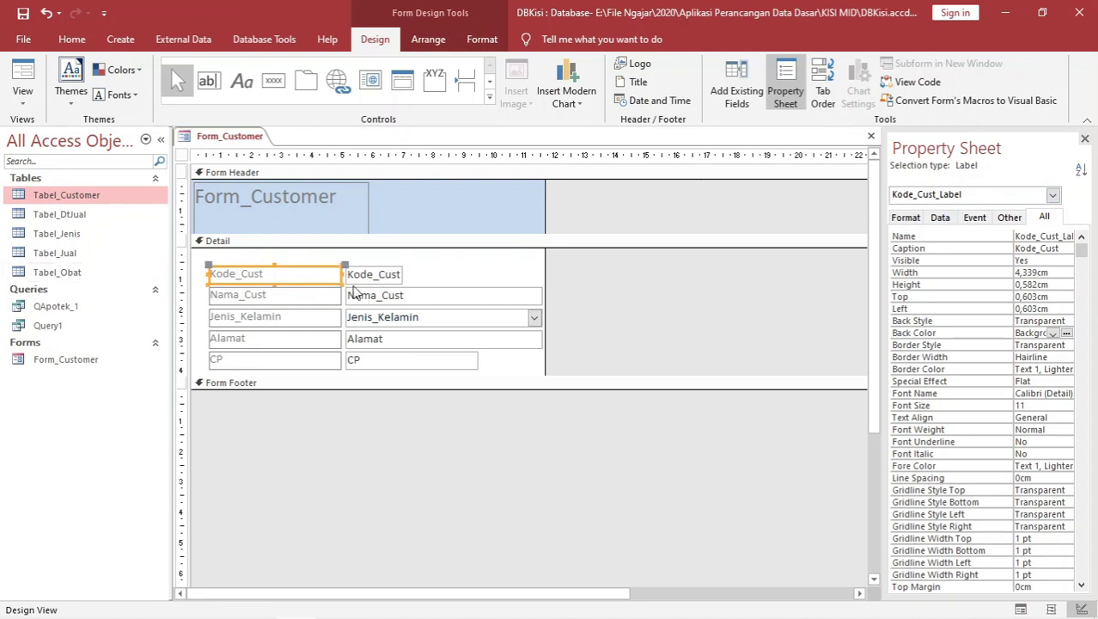
{"action": "left_click", "coordinate": [385, 272]}
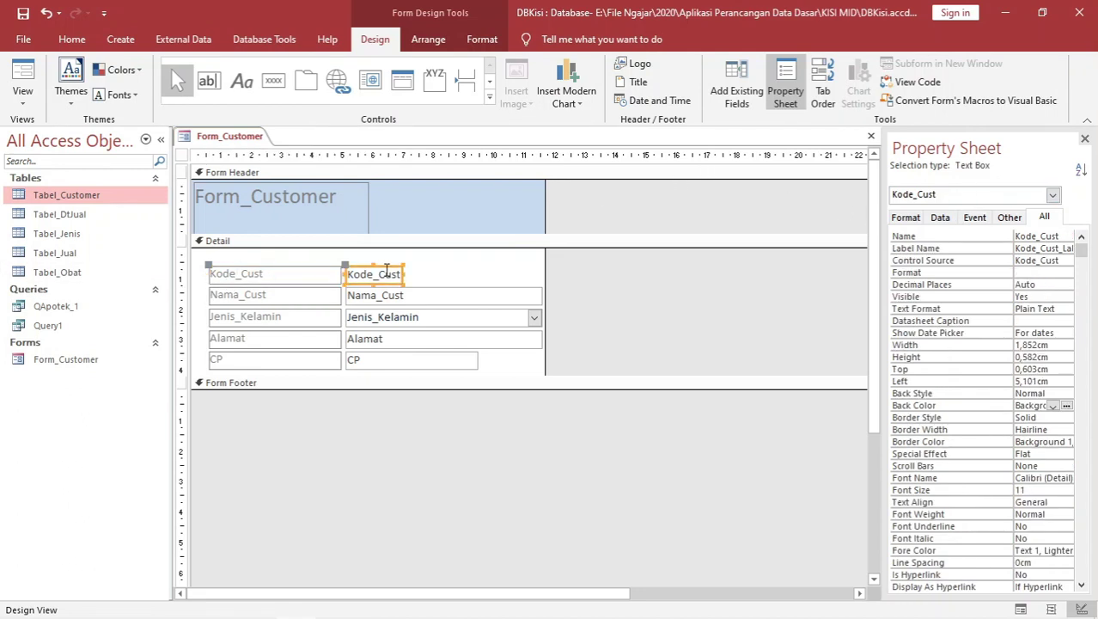
{"action": "left_click", "coordinate": [435, 271]}
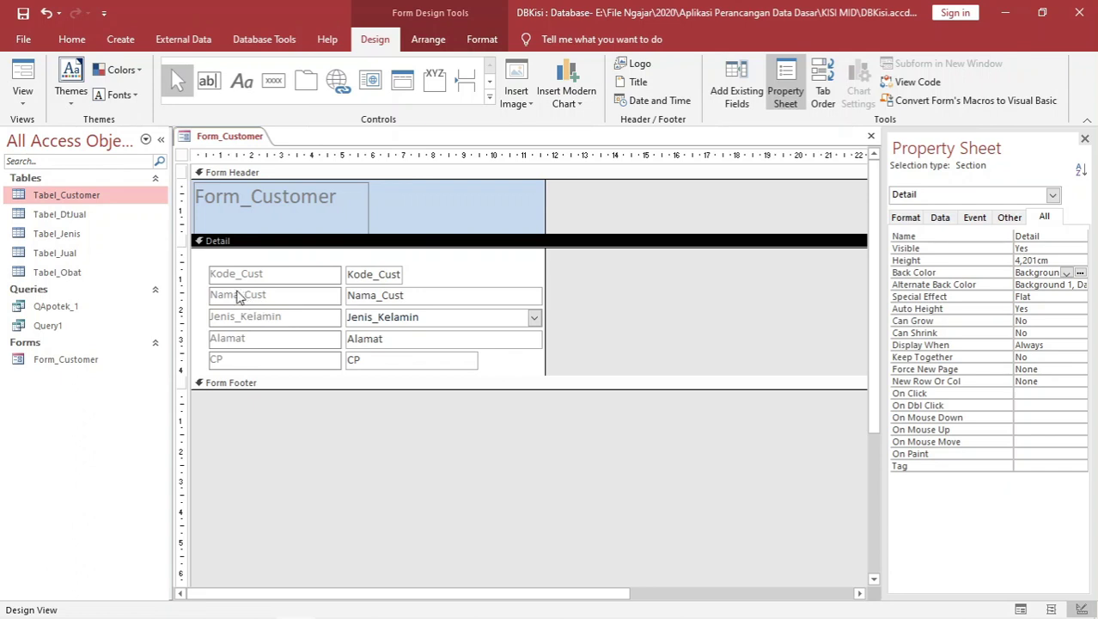
Change the Kode_Cust label's caption to "Kode Customer" in the Detail section.
{"action": "left_click", "coordinate": [279, 275]}
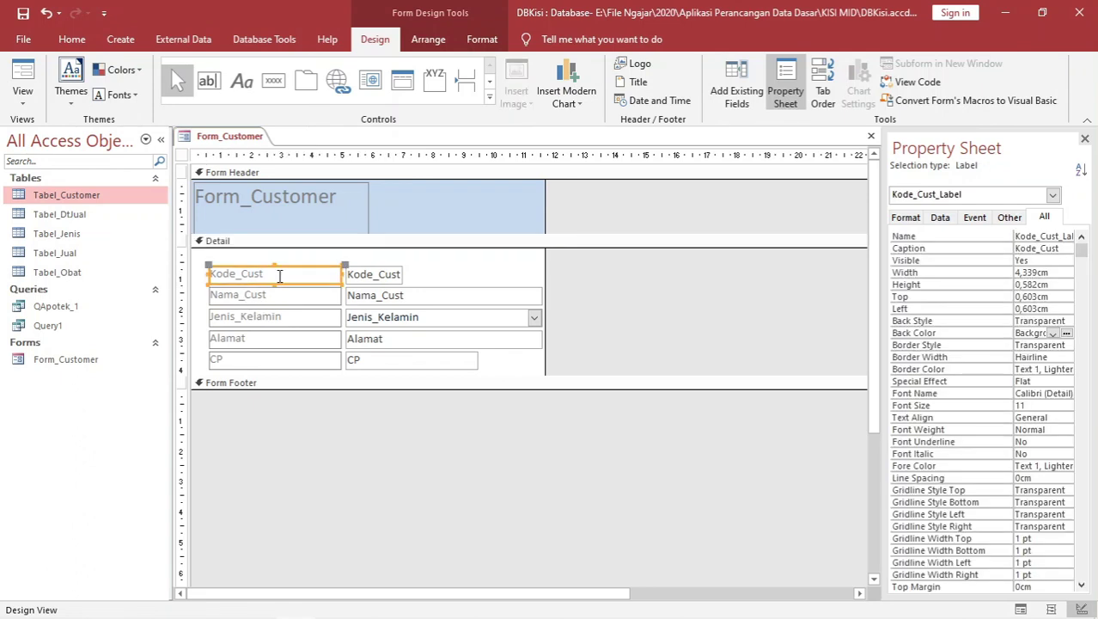
{"action": "left_click", "coordinate": [233, 275]}
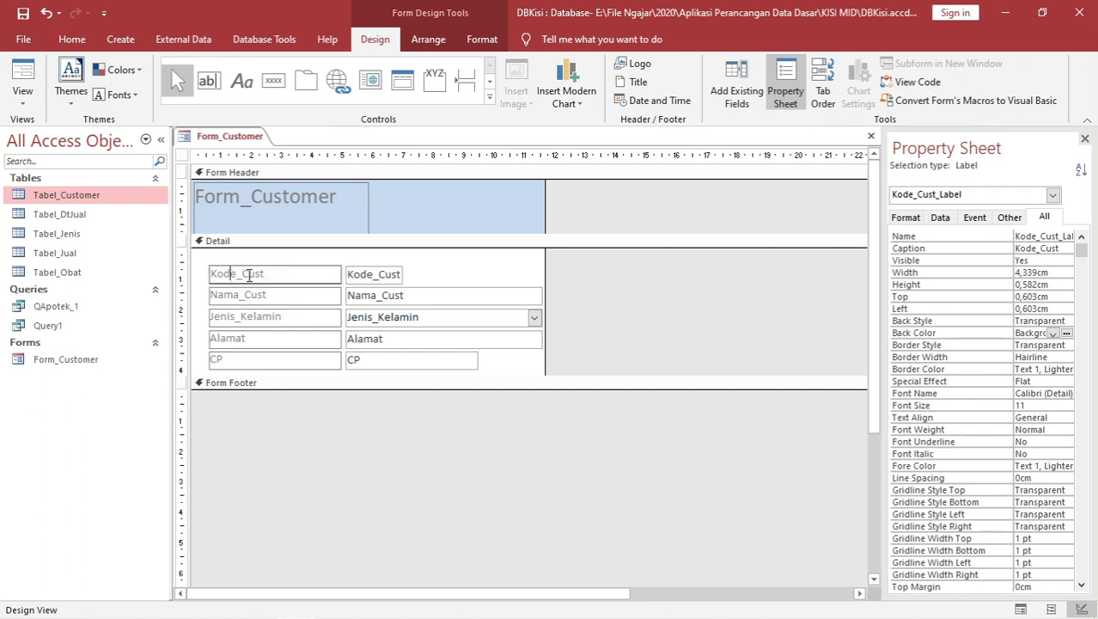
{"action": "left_click_drag", "start_coordinate": [279, 277], "coordinate": [240, 275]}
{"action": "key", "text": "BackSpace"}
{"action": "type", "text": "Customer"}
Change the Nama_Cust label's caption to "Nama Customer" in the Detail section.
{"action": "left_click", "coordinate": [281, 294]}
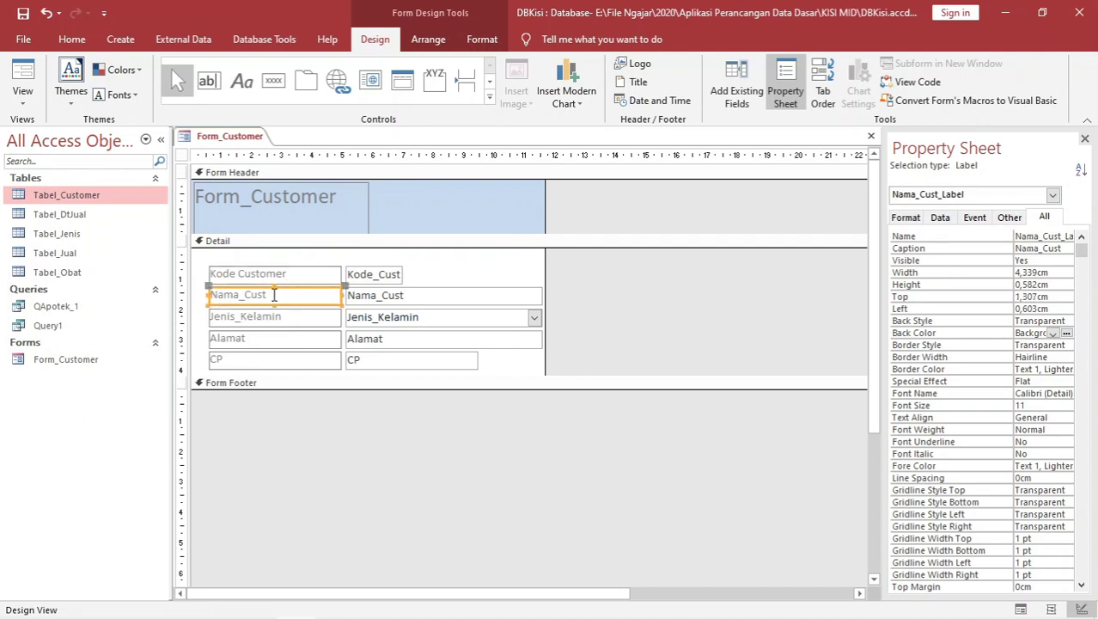
{"action": "left_click", "coordinate": [273, 295]}
{"action": "key", "text": "BackSpace"}
{"action": "key", "text": "BackSpace"}
{"action": "key", "text": "BackSpace"}
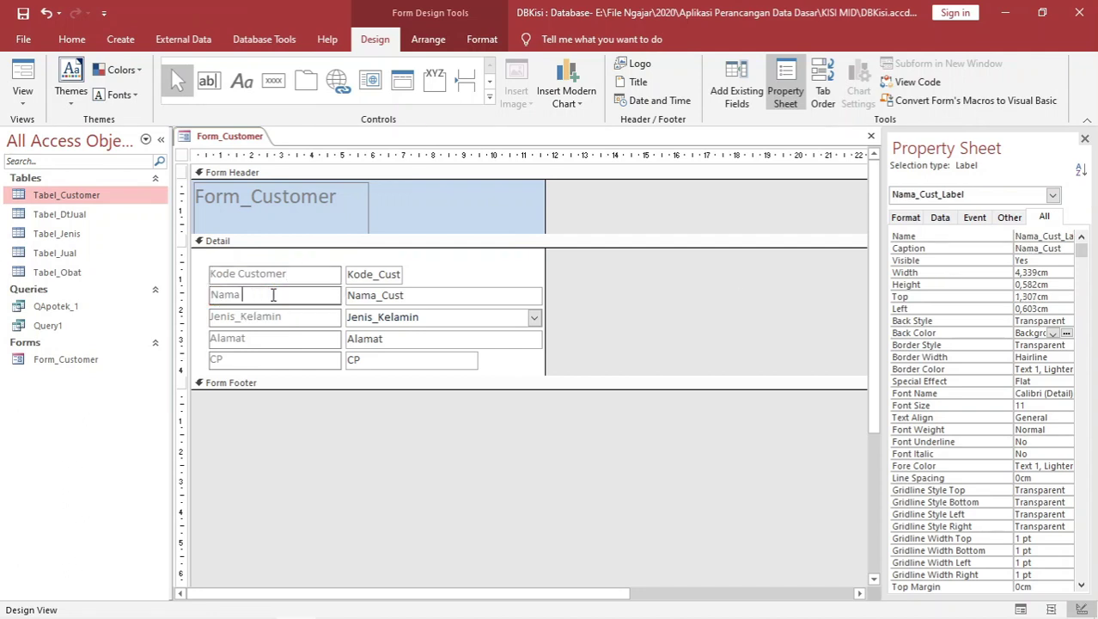
{"action": "type", "text": "Customer"}
Change the Jenis_Kelamin label's caption to "Jenis Kelamin" in the Detail section.
{"action": "left_click", "coordinate": [289, 317]}
{"action": "left_click", "coordinate": [289, 317]}
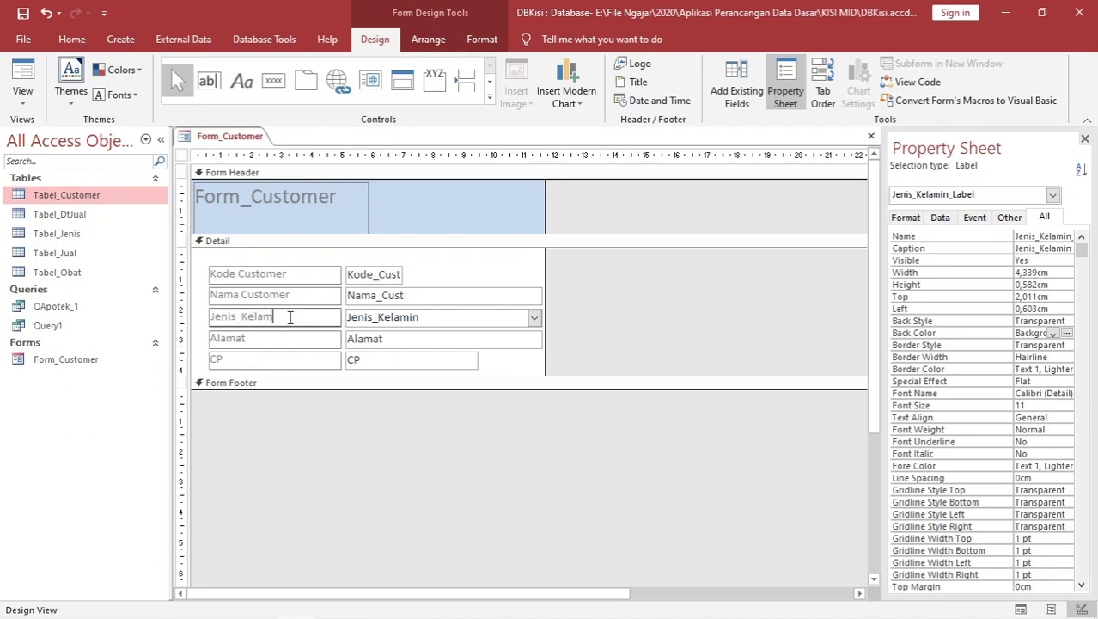
{"action": "key", "text": "BackSpace"}
{"action": "key", "text": "BackSpace"}
{"action": "key", "text": "BackSpace"}
{"action": "key", "text": "BackSpace"}
{"action": "key", "text": "BackSpace"}
{"action": "key", "text": "BackSpace"}
{"action": "type", "text": "Kelamin"}
{"action": "left_click", "coordinate": [481, 266]}
Change the title label in the Form Header to "Form Customer", replacing the underscore with a space.
{"action": "left_click", "coordinate": [269, 194]}
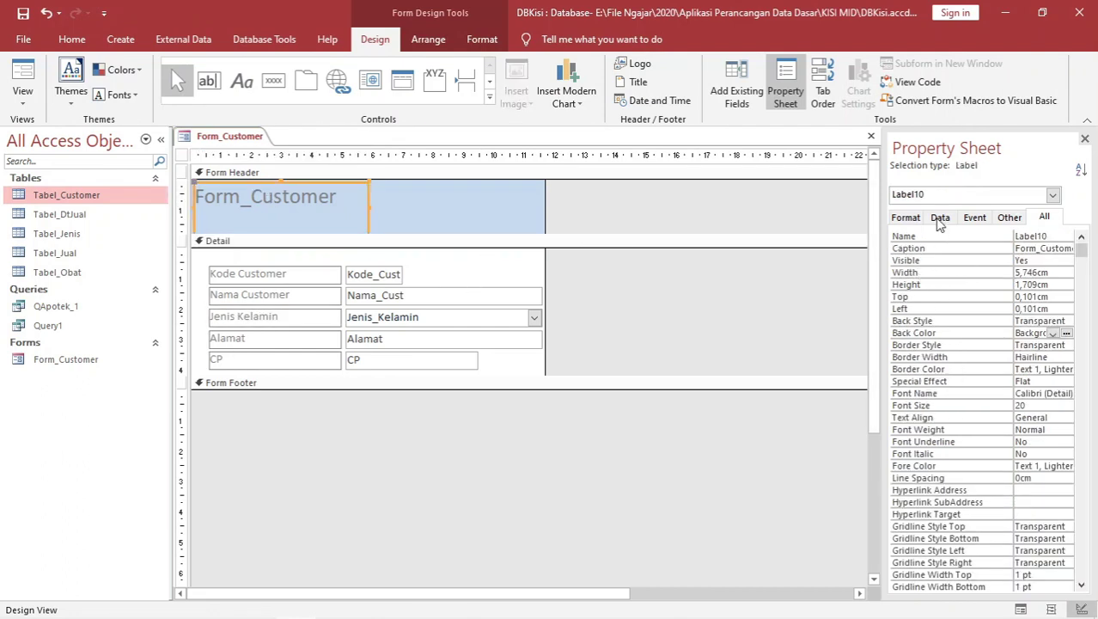
{"action": "left_click", "coordinate": [265, 206]}
{"action": "left_click", "coordinate": [252, 197]}
{"action": "key", "text": "BackSpace"}
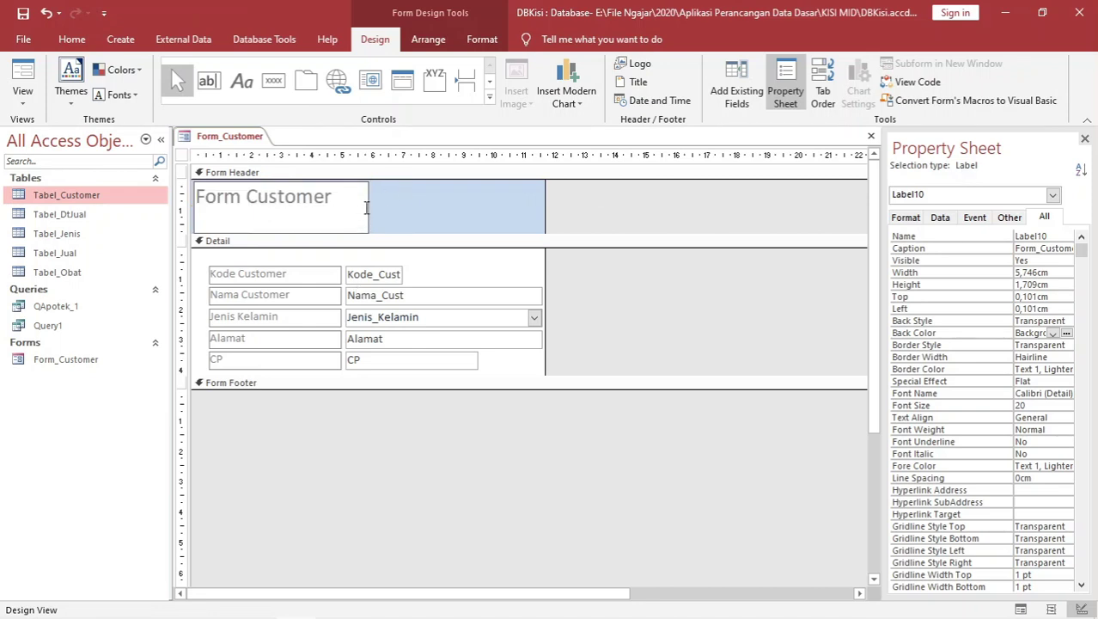
{"action": "left_click", "coordinate": [384, 200]}
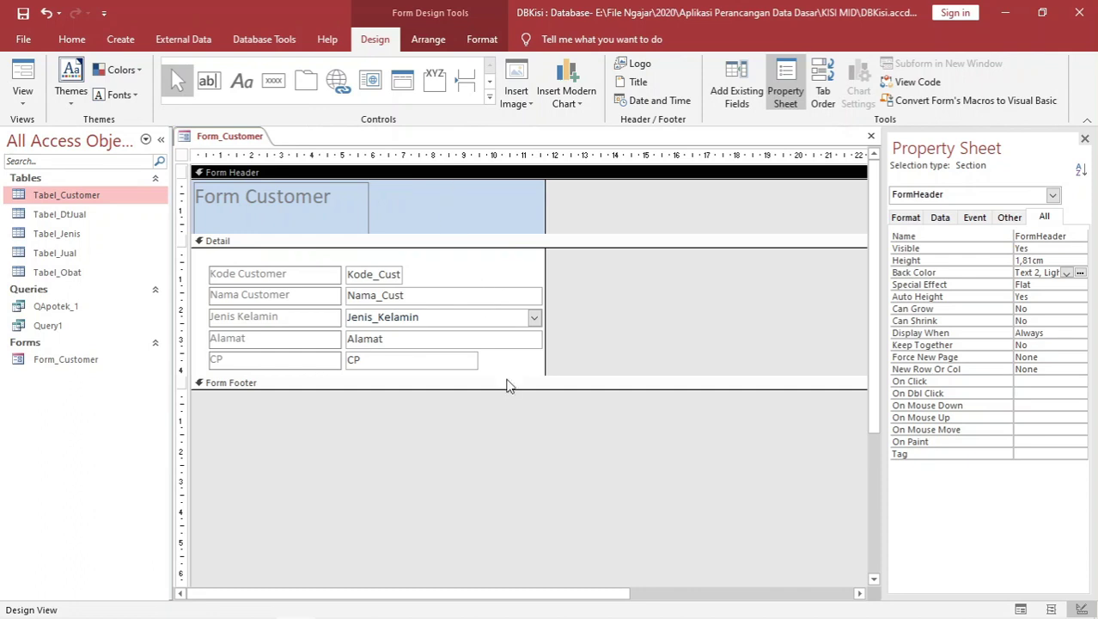
Enlarge the form, making the Form Header about 2.6 cm high, the Detail section about 8.3 cm high, and the form about 13 cm wide.
{"action": "left_click_drag", "start_coordinate": [533, 383], "coordinate": [541, 479]}
{"action": "left_click_drag", "start_coordinate": [452, 234], "coordinate": [455, 258]}
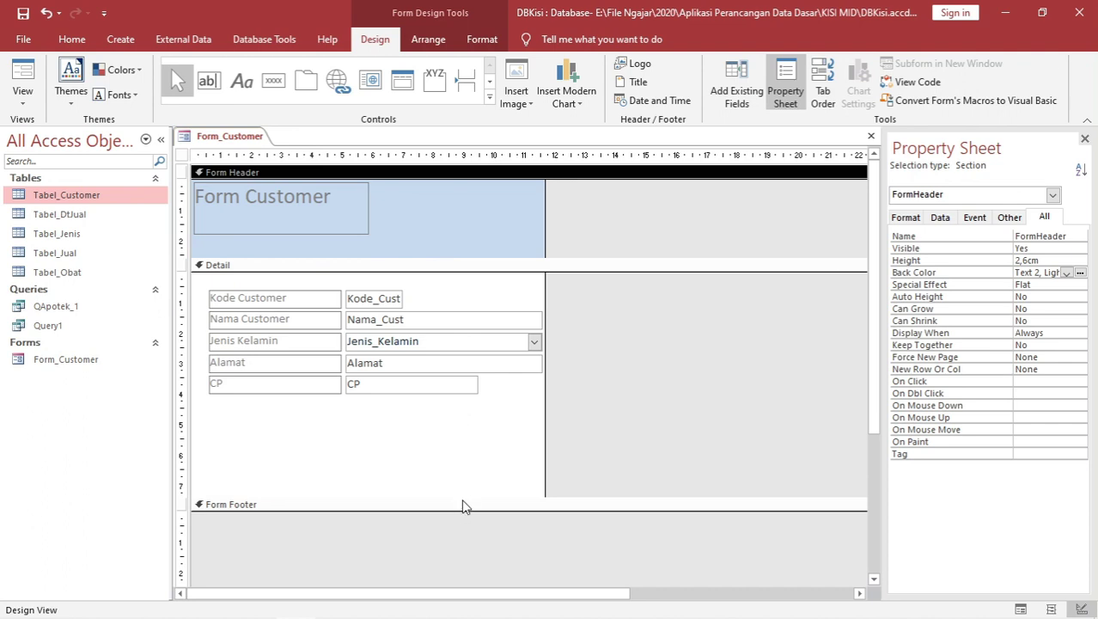
{"action": "left_click_drag", "start_coordinate": [461, 500], "coordinate": [462, 524]}
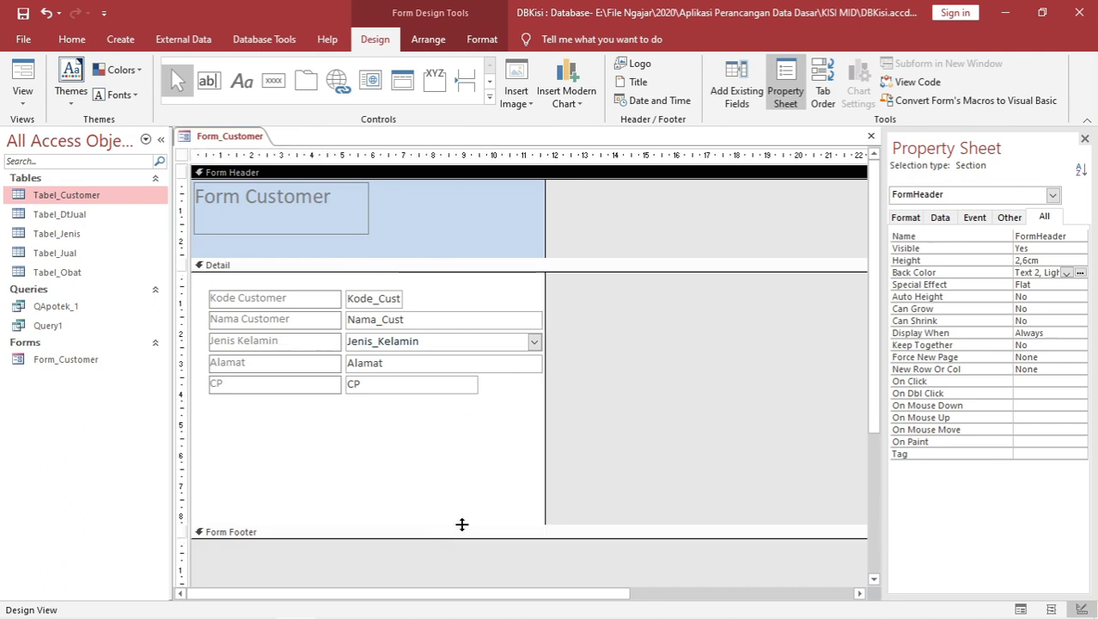
{"action": "left_click_drag", "start_coordinate": [544, 398], "coordinate": [594, 398]}
{"action": "left_click", "coordinate": [522, 460]}
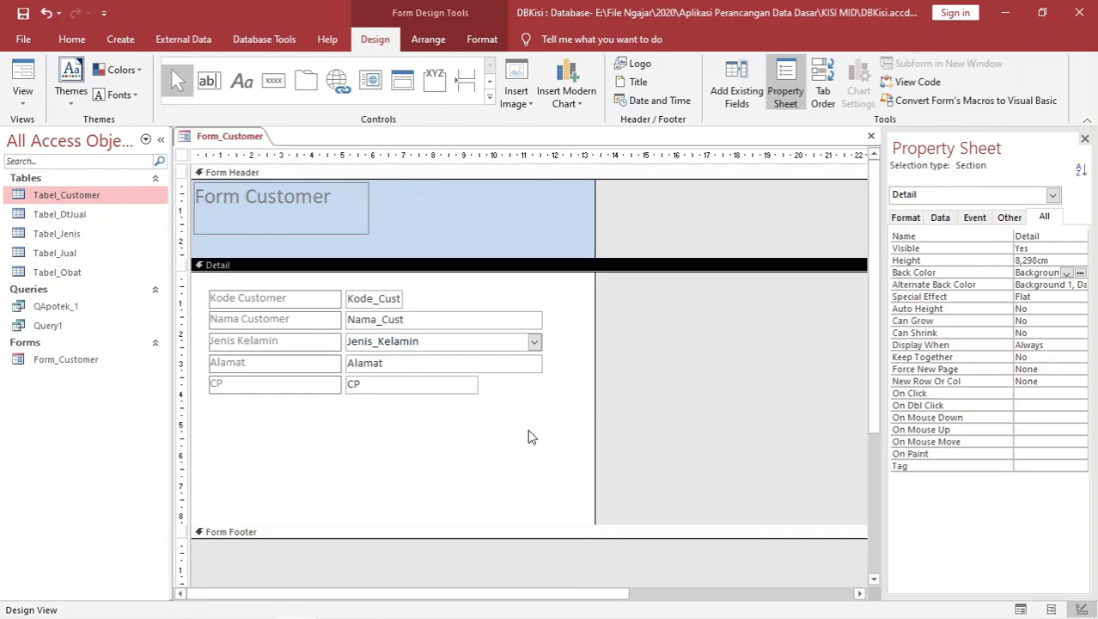
{"action": "left_click_drag", "start_coordinate": [208, 279], "coordinate": [512, 436]}
{"action": "left_click_drag", "start_coordinate": [268, 300], "coordinate": [323, 296]}
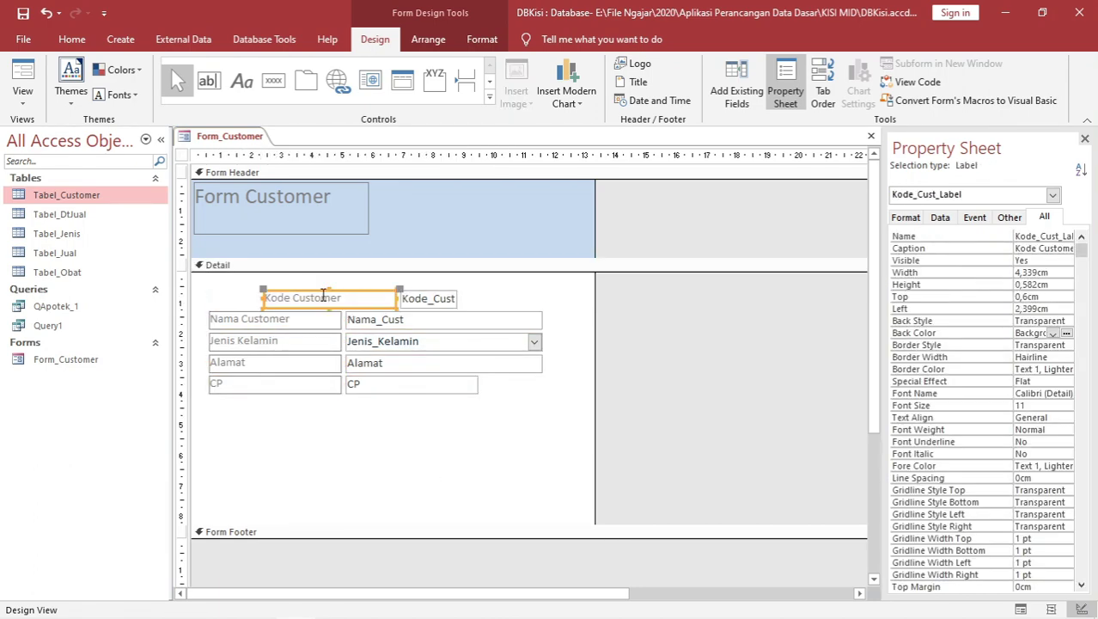
{"action": "key", "text": "ctrl+z"}
Shift all the labels and field controls in the Detail section together slightly to the right.
{"action": "left_click_drag", "start_coordinate": [502, 441], "coordinate": [290, 307]}
{"action": "left_click", "coordinate": [343, 424]}
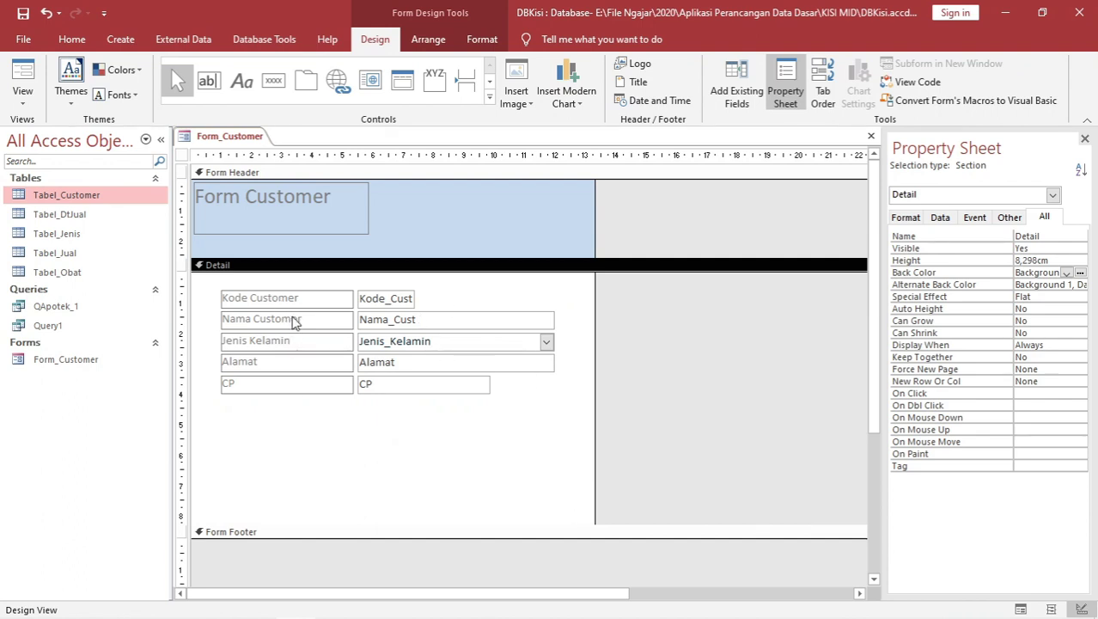
Select the title label and all Detail labels and field controls, and set their font colour to black.
{"action": "left_click_drag", "start_coordinate": [573, 460], "coordinate": [187, 175]}
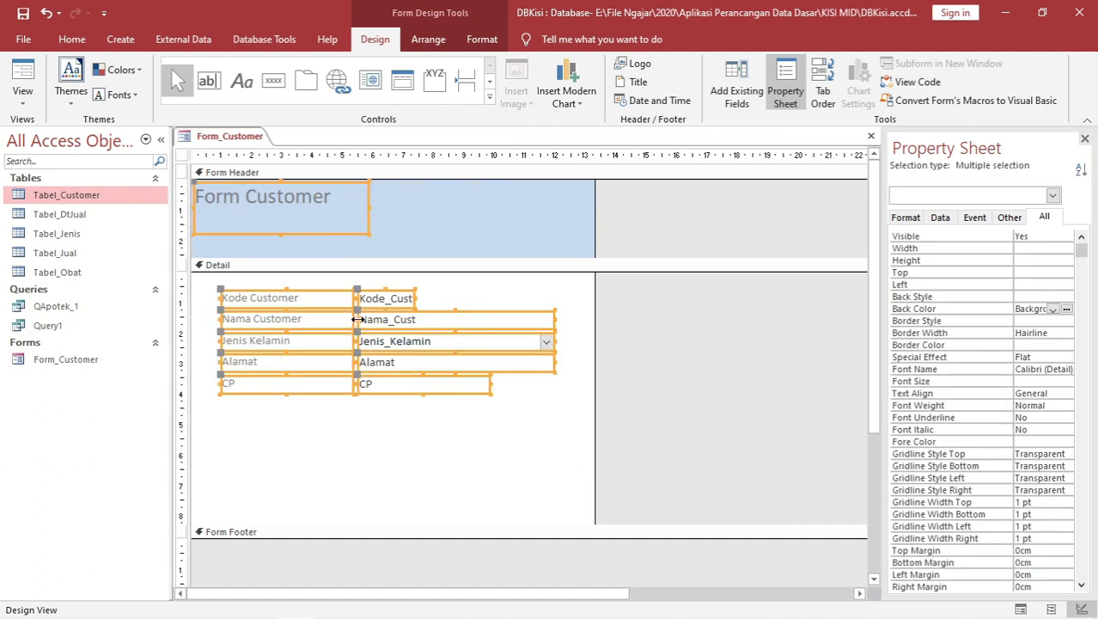
{"action": "left_click", "coordinate": [477, 40]}
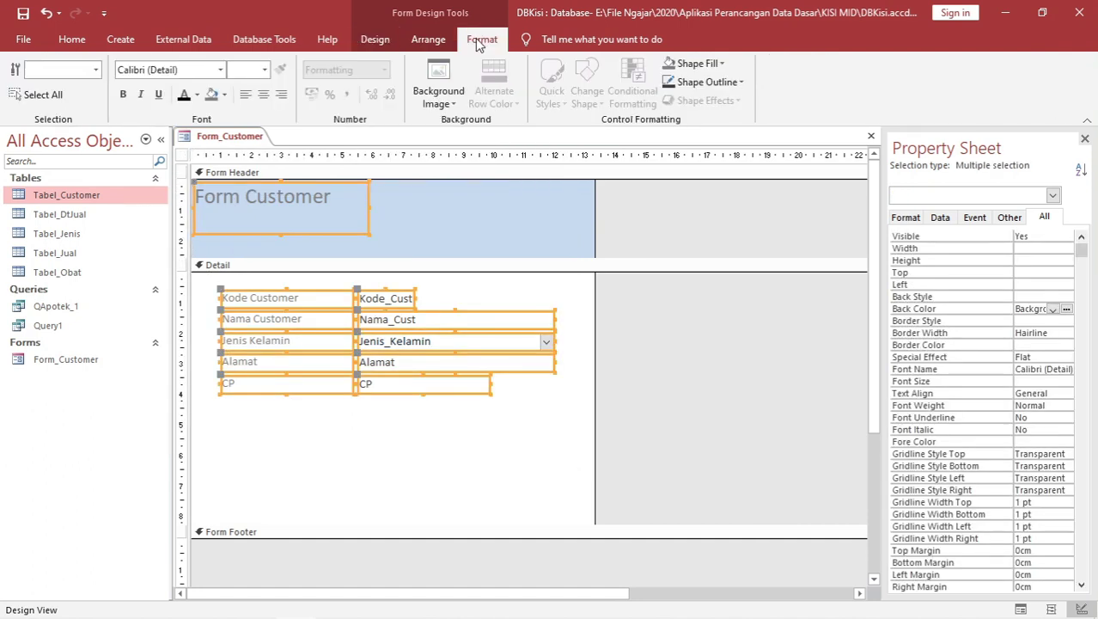
{"action": "left_click", "coordinate": [183, 96]}
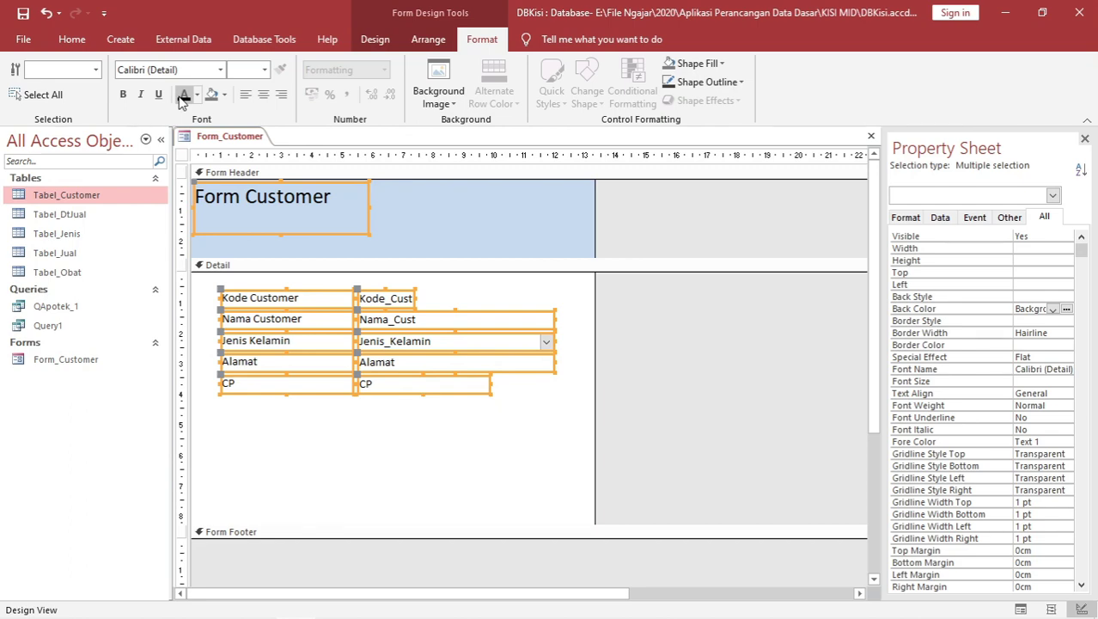
Set the font of all the selected header and detail controls to Californian FB.
{"action": "left_click", "coordinate": [222, 70]}
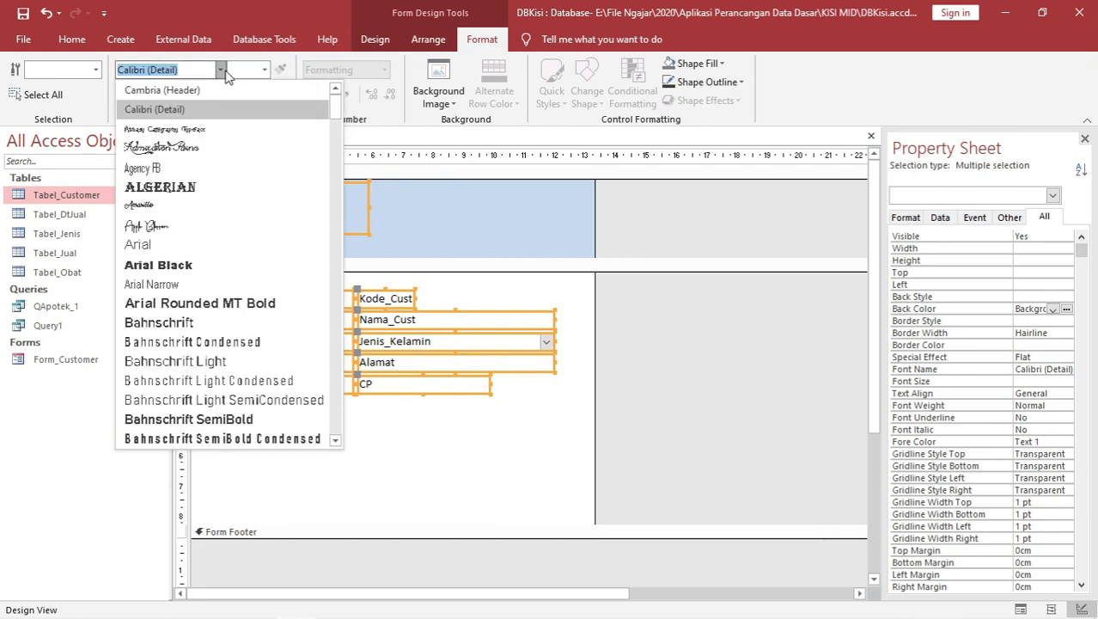
{"action": "scroll", "coordinate": [178, 266], "scroll_direction": "down", "scroll_amount": 3}
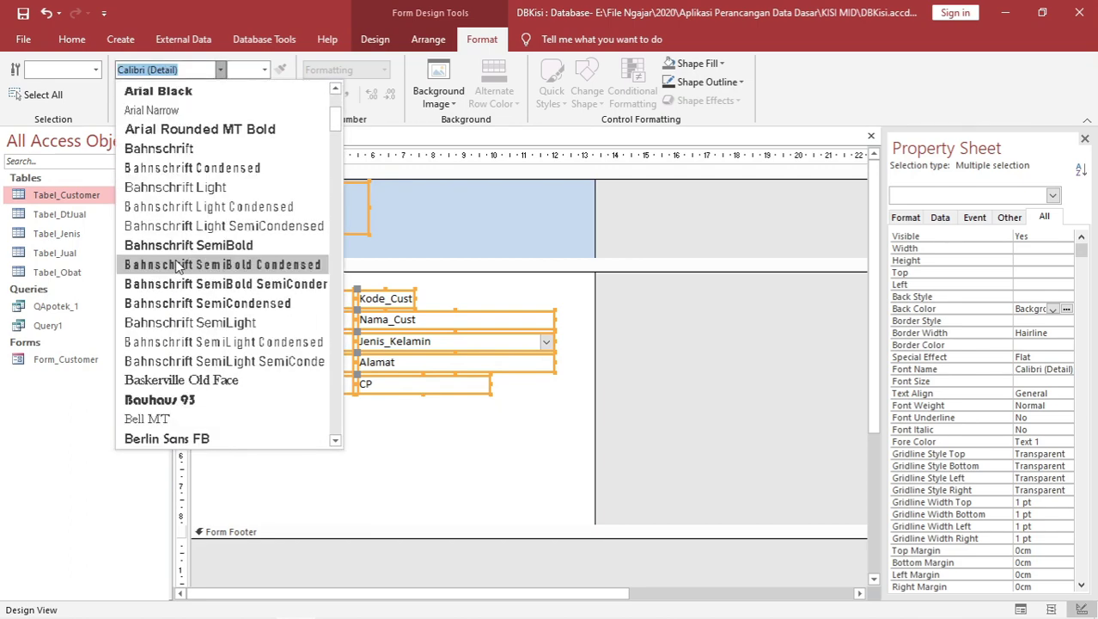
{"action": "scroll", "coordinate": [176, 266], "scroll_direction": "down", "scroll_amount": 9}
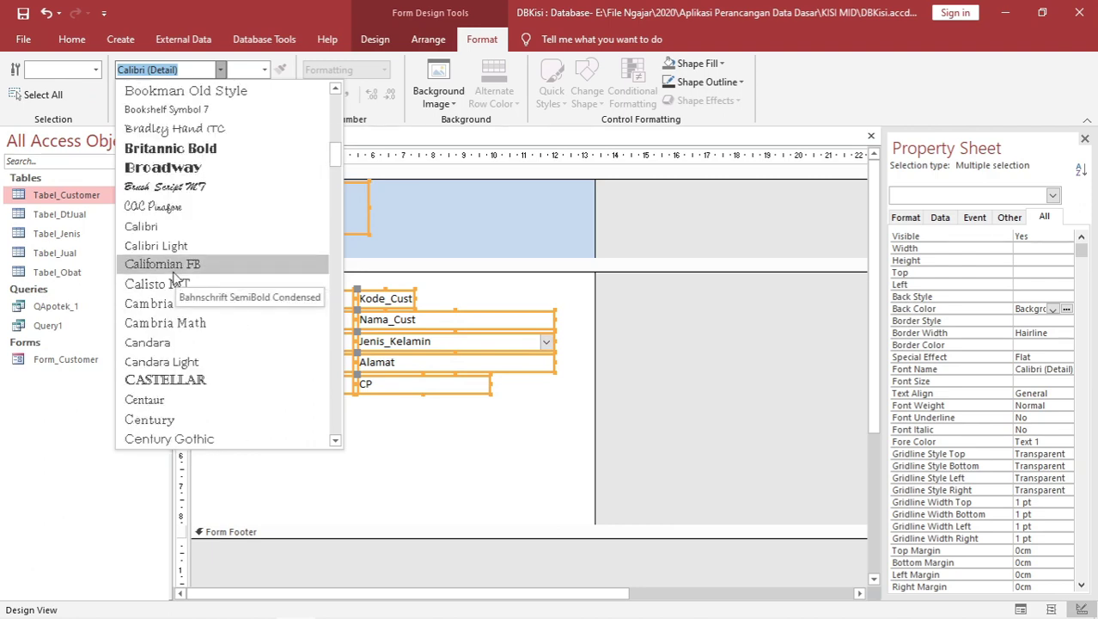
{"action": "left_click", "coordinate": [173, 272]}
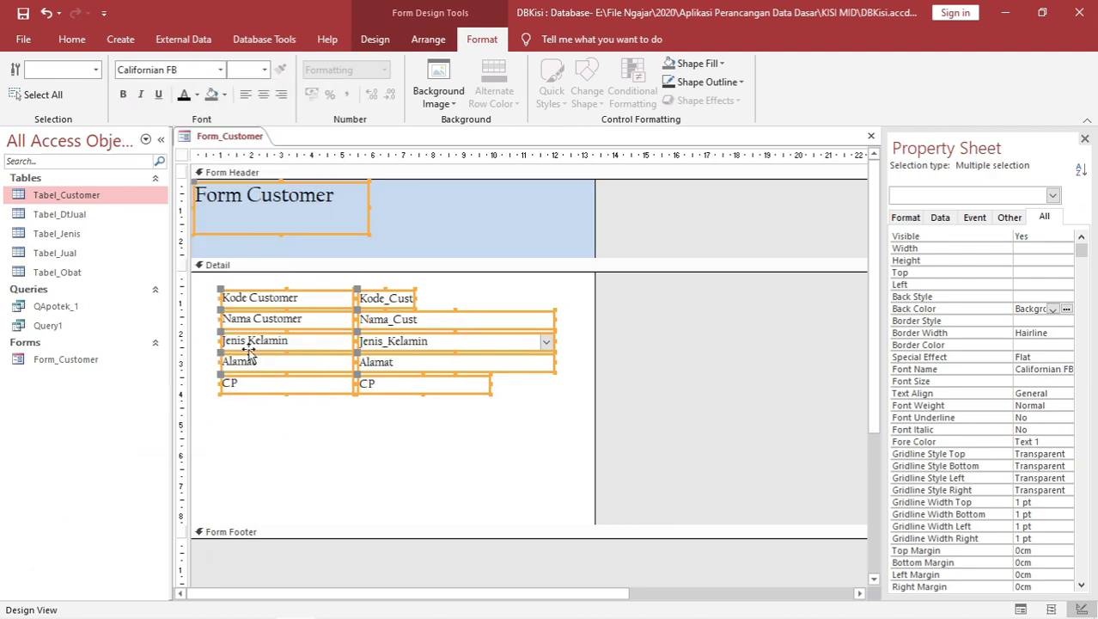
{"action": "left_click", "coordinate": [359, 463]}
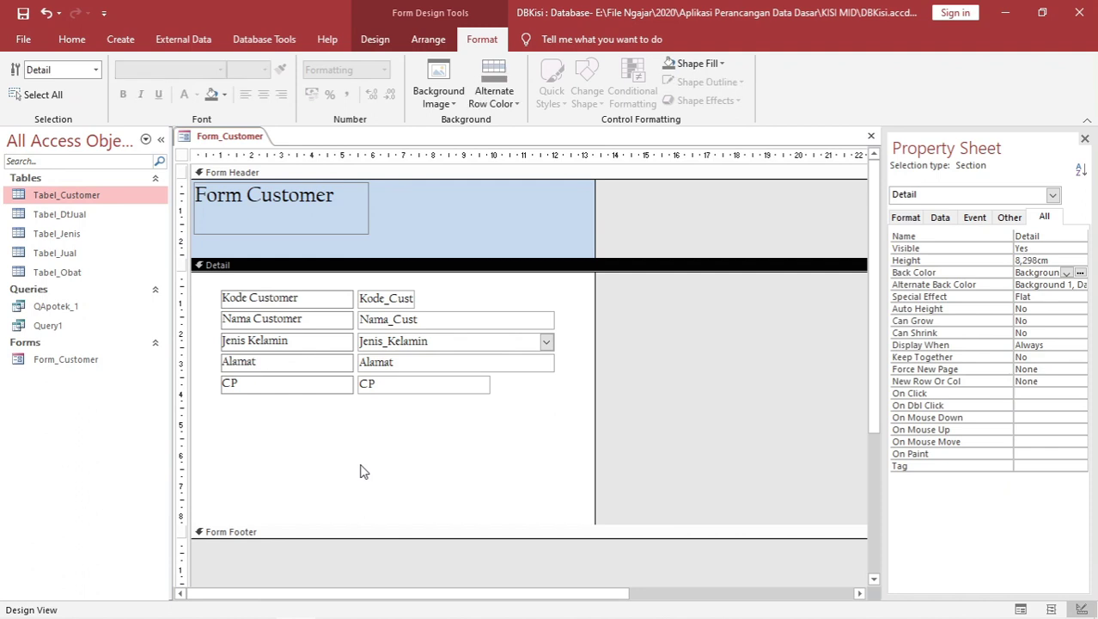
Shrink the "Form Customer" title label to one line high and place it centred at the lower edge of the Form Header.
{"action": "left_click", "coordinate": [300, 203]}
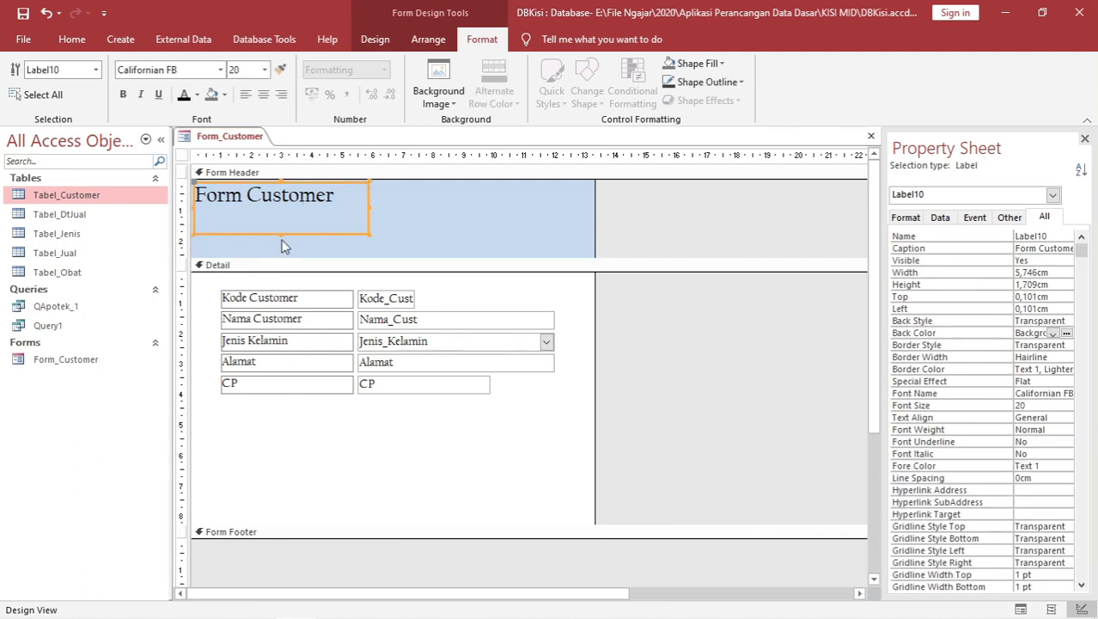
{"action": "left_click_drag", "start_coordinate": [280, 234], "coordinate": [418, 256]}
{"action": "left_click", "coordinate": [430, 440]}
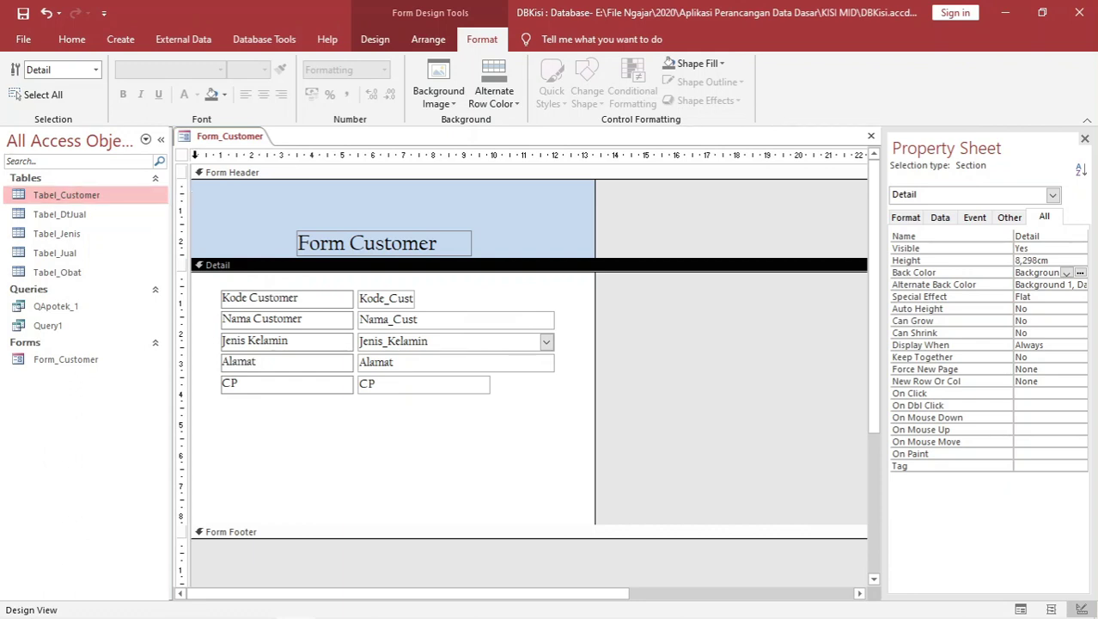
Examine the available form controls and the properties of the Form Header and Detail sections.
{"action": "left_click", "coordinate": [121, 40]}
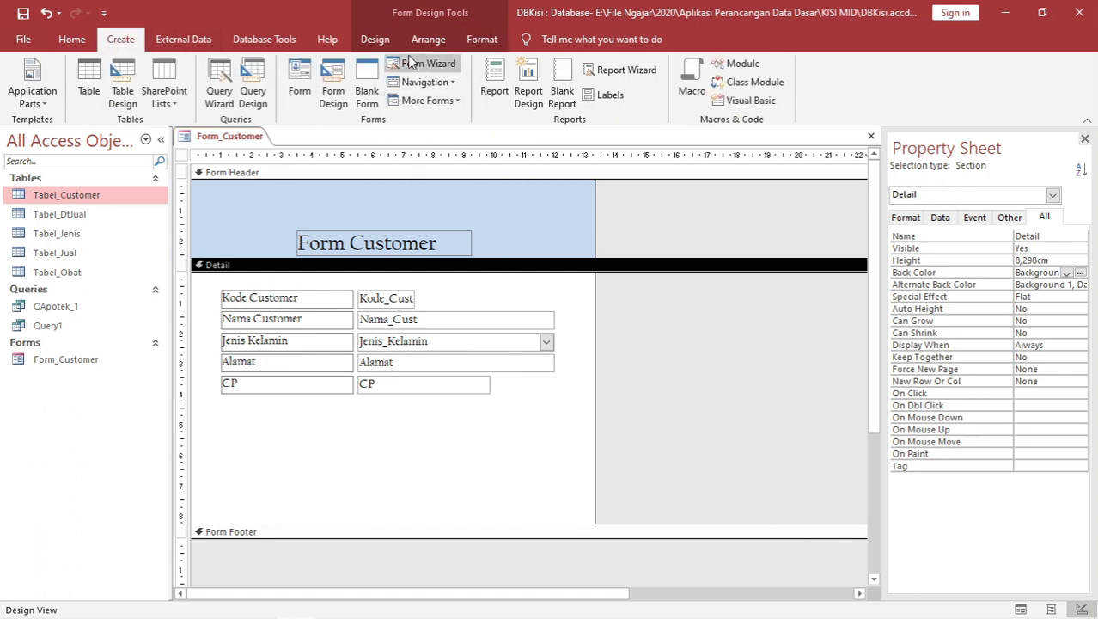
{"action": "left_click", "coordinate": [376, 39]}
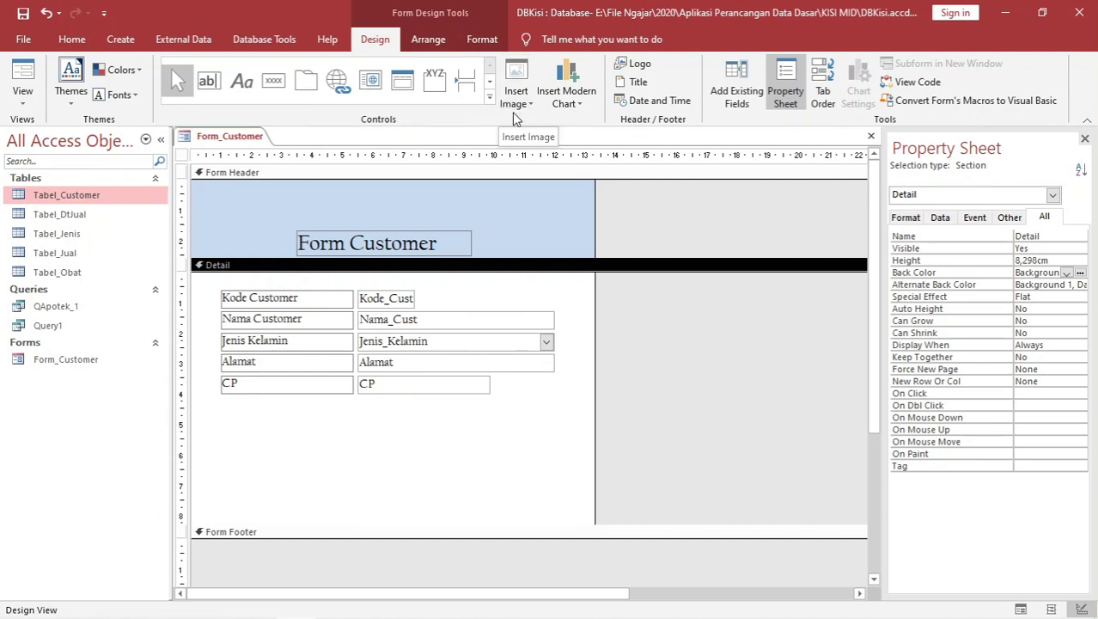
{"action": "left_click", "coordinate": [490, 96]}
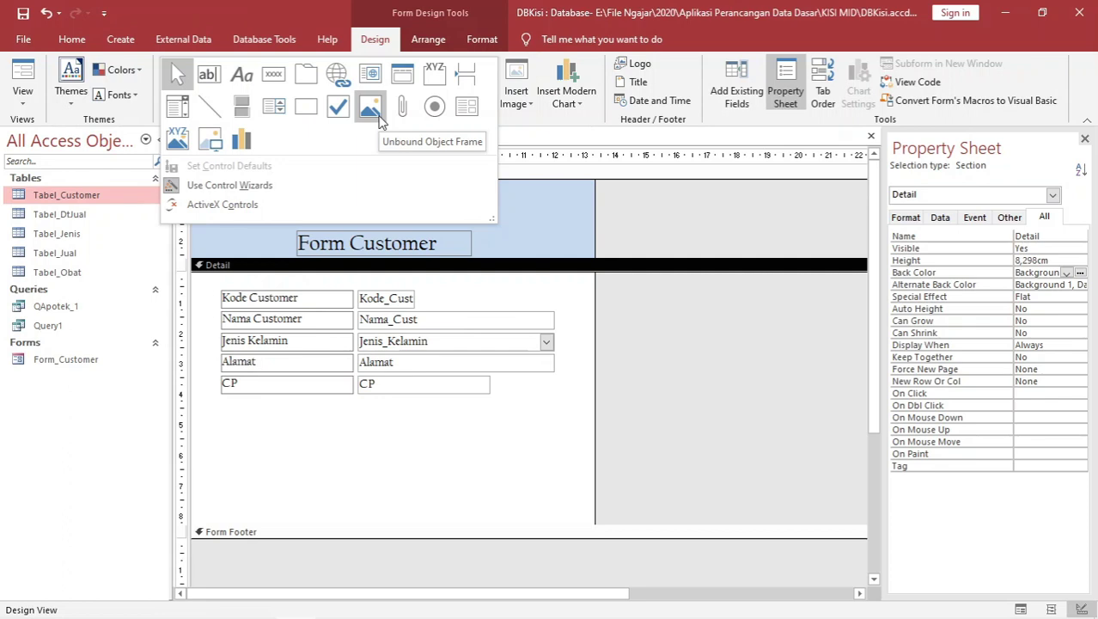
{"action": "left_click", "coordinate": [520, 232]}
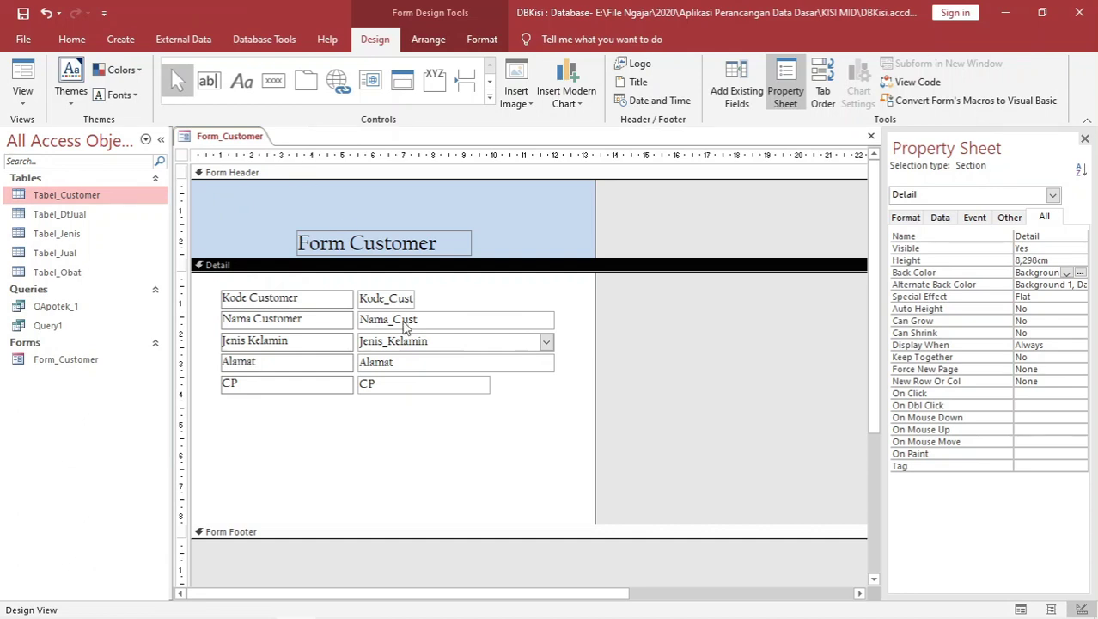
{"action": "left_click", "coordinate": [448, 502]}
{"action": "left_click", "coordinate": [517, 210]}
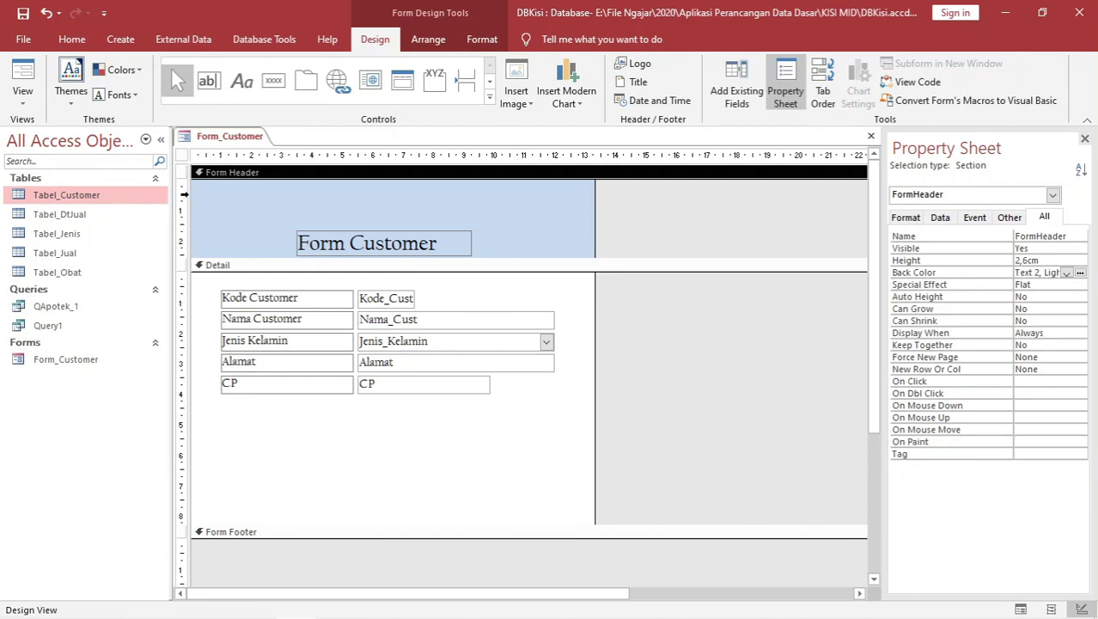
{"action": "left_click", "coordinate": [307, 451]}
{"action": "left_click", "coordinate": [302, 565]}
{"action": "left_click", "coordinate": [523, 427]}
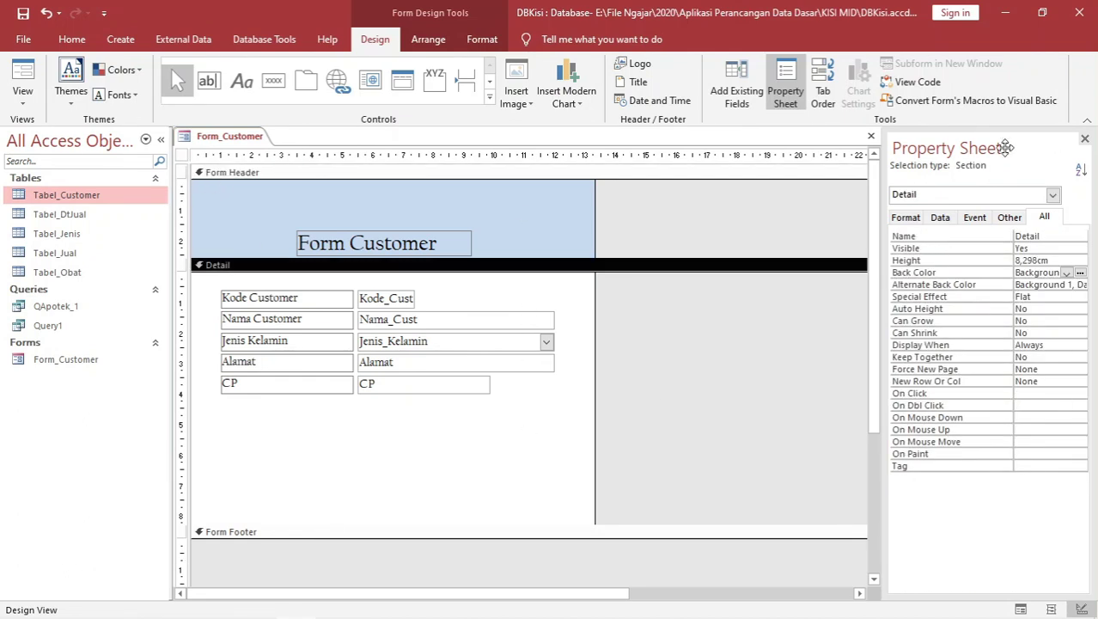
Close the Property Sheet and reopen it, toggling its visibility several times.
{"action": "left_click", "coordinate": [1084, 139]}
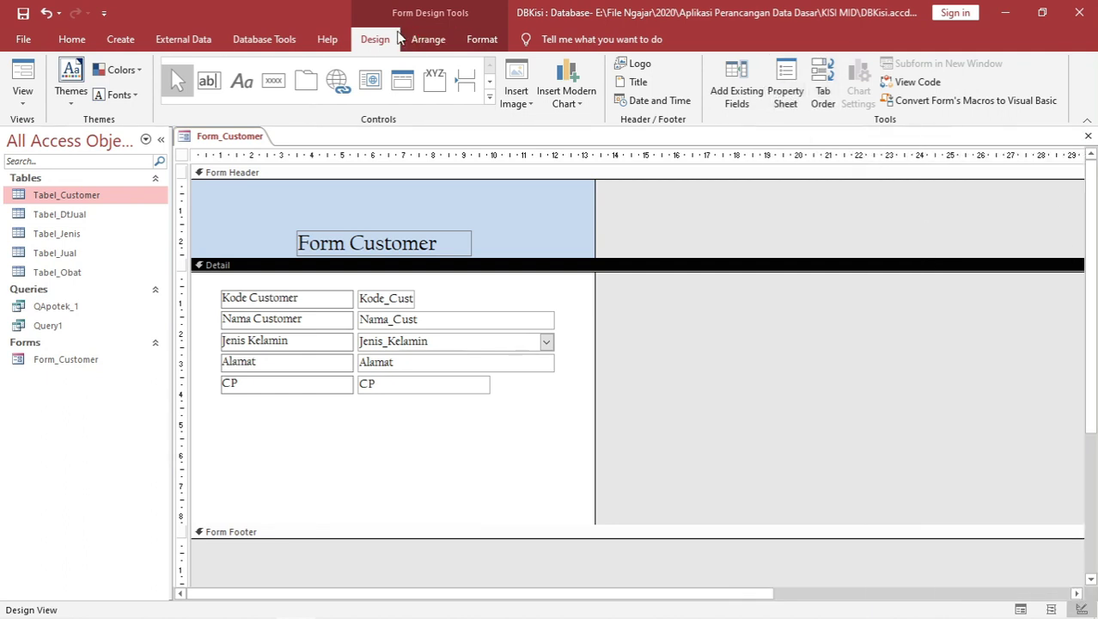
{"action": "left_click", "coordinate": [787, 94]}
{"action": "left_click", "coordinate": [787, 94]}
{"action": "left_click", "coordinate": [787, 95]}
{"action": "left_click", "coordinate": [787, 95]}
{"action": "left_click", "coordinate": [787, 95]}
{"action": "left_click", "coordinate": [786, 94]}
{"action": "left_click", "coordinate": [787, 95]}
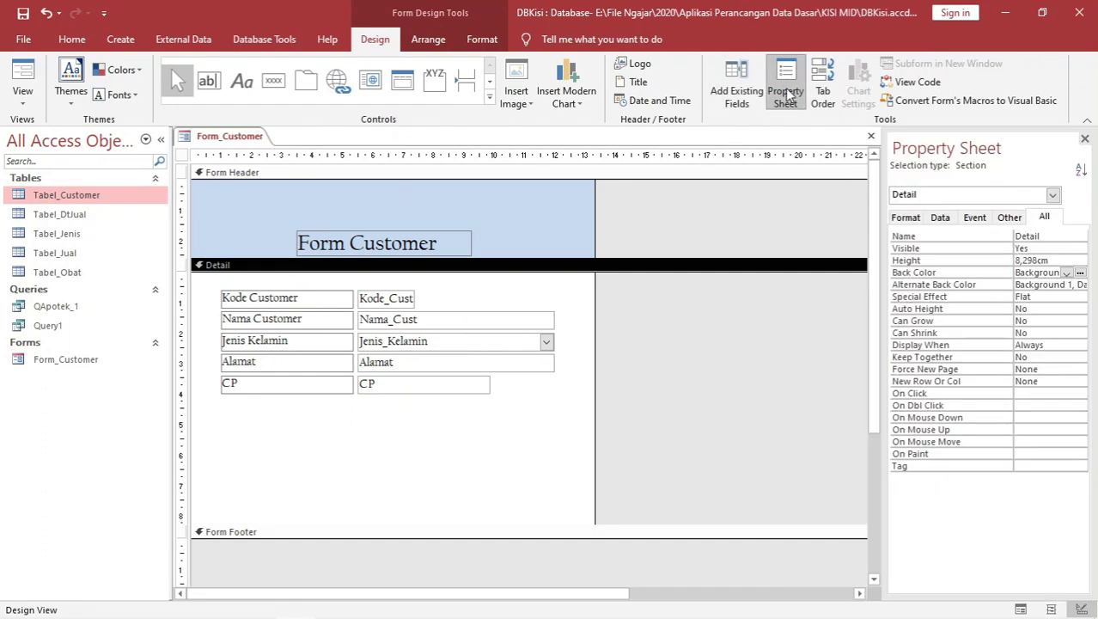
{"action": "left_click", "coordinate": [787, 94]}
{"action": "left_click", "coordinate": [787, 95]}
Set the Form Header section's Back Color to the standard yellow.
{"action": "left_click", "coordinate": [517, 226]}
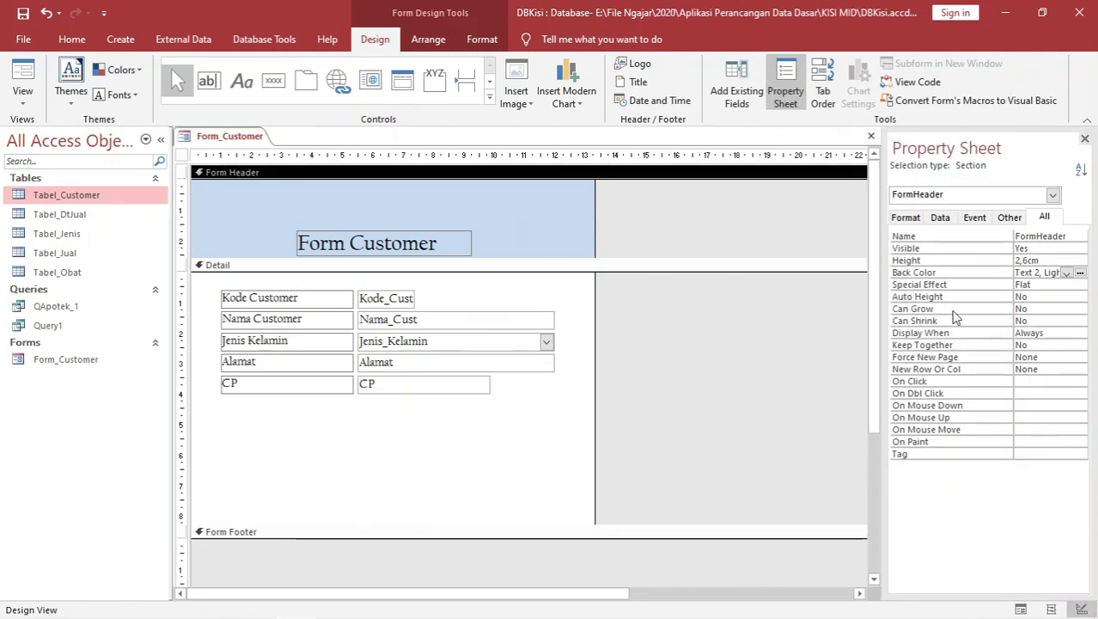
{"action": "left_click", "coordinate": [1066, 272]}
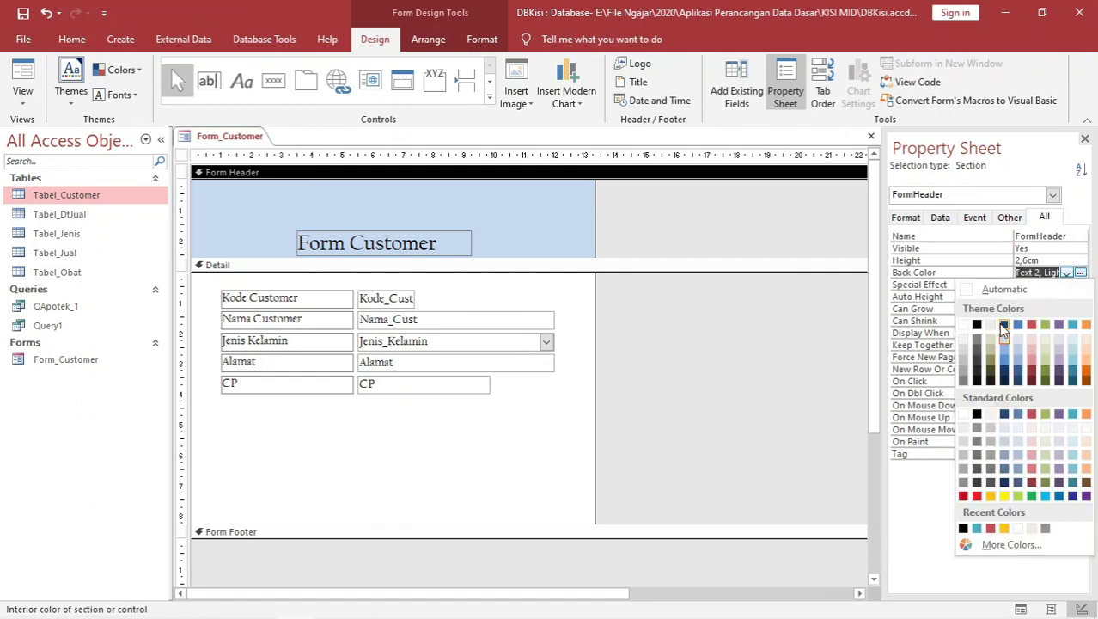
{"action": "left_click", "coordinate": [1006, 498]}
Set the Detail section's Back Color to the green theme colour Accent 3.
{"action": "left_click", "coordinate": [507, 450]}
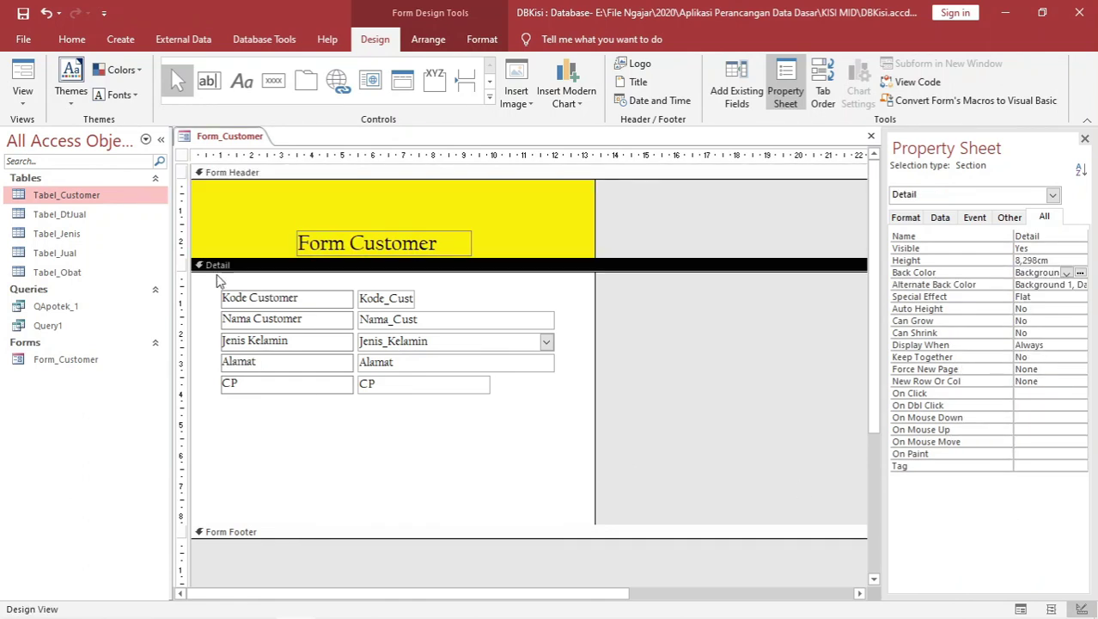
{"action": "left_click", "coordinate": [1066, 273]}
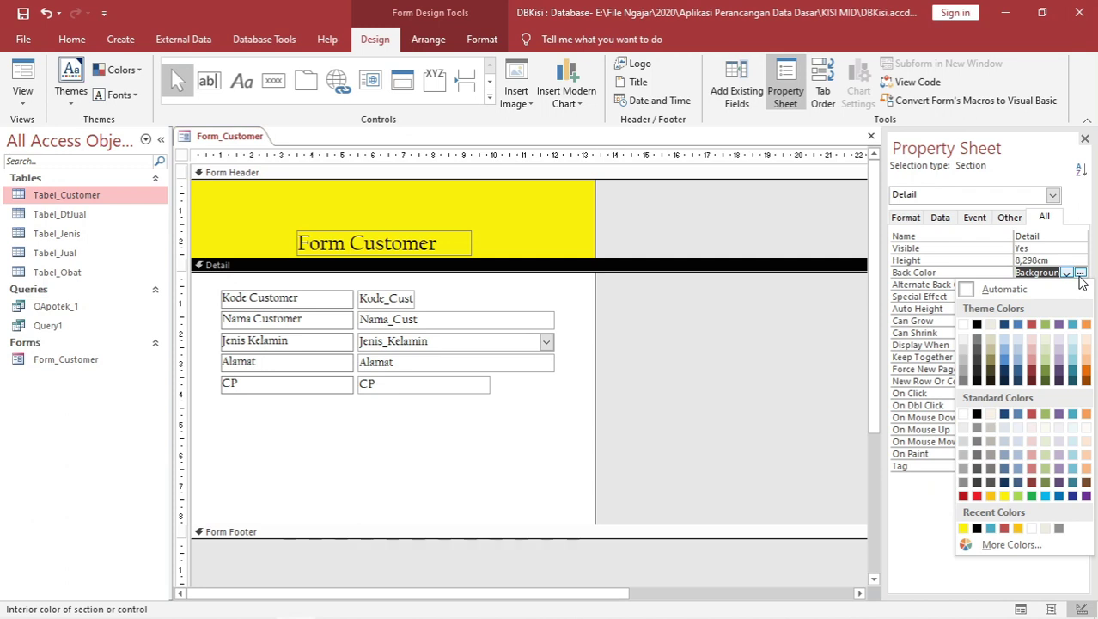
{"action": "left_click", "coordinate": [1045, 327]}
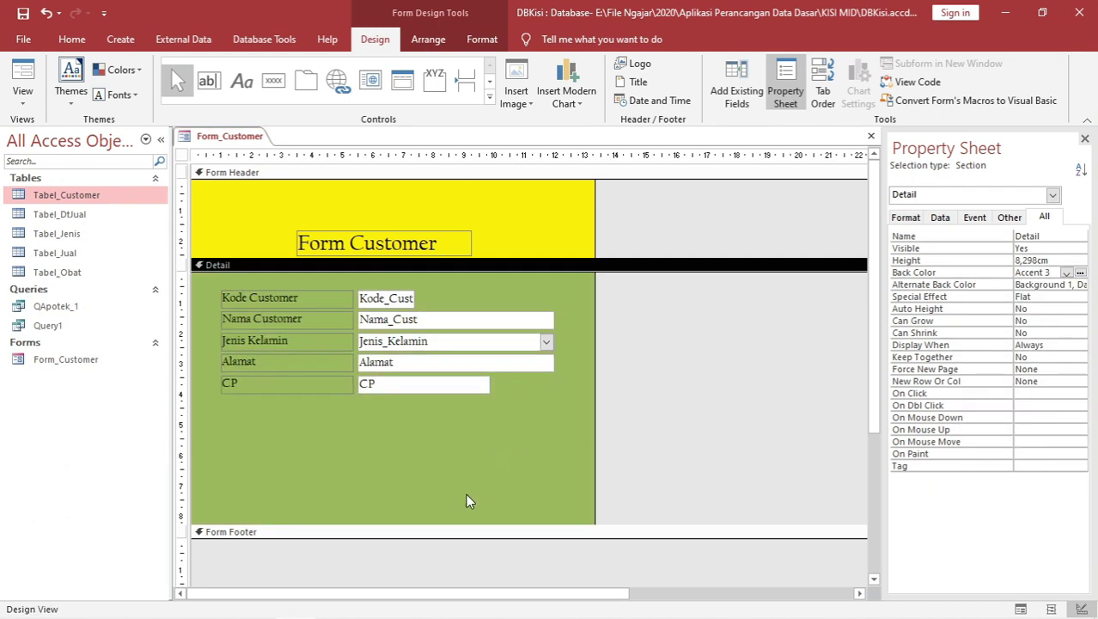
Open up the Form Footer section to a height of about 2.5 cm.
{"action": "scroll", "coordinate": [446, 540], "scroll_direction": "down", "scroll_amount": 1}
{"action": "scroll", "coordinate": [445, 540], "scroll_direction": "down", "scroll_amount": 3}
{"action": "left_click", "coordinate": [398, 459]}
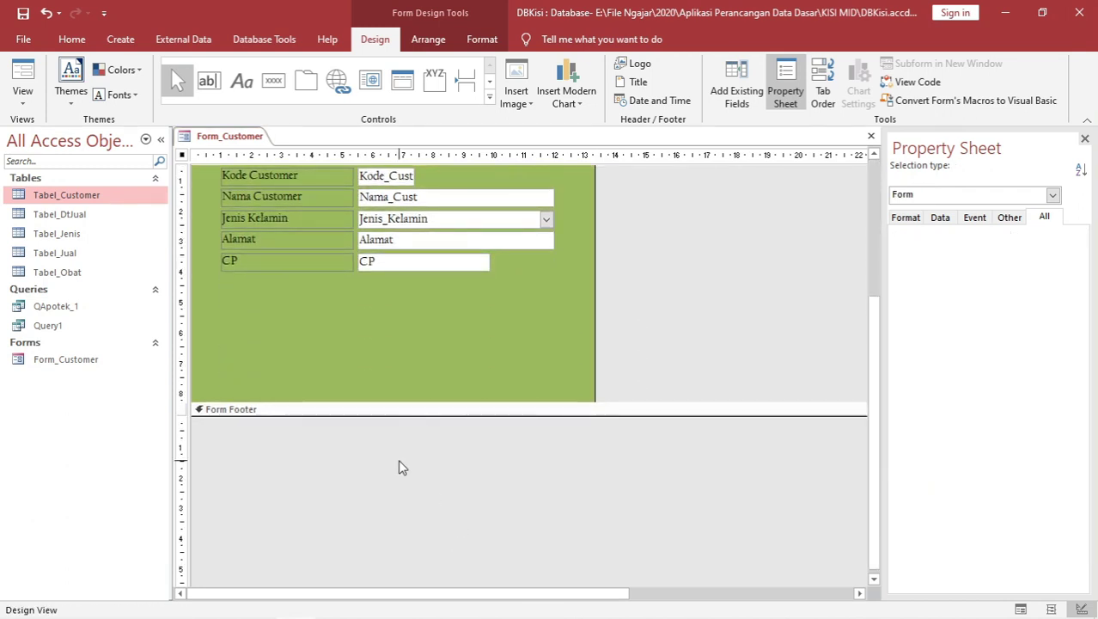
{"action": "left_click_drag", "start_coordinate": [448, 417], "coordinate": [448, 491]}
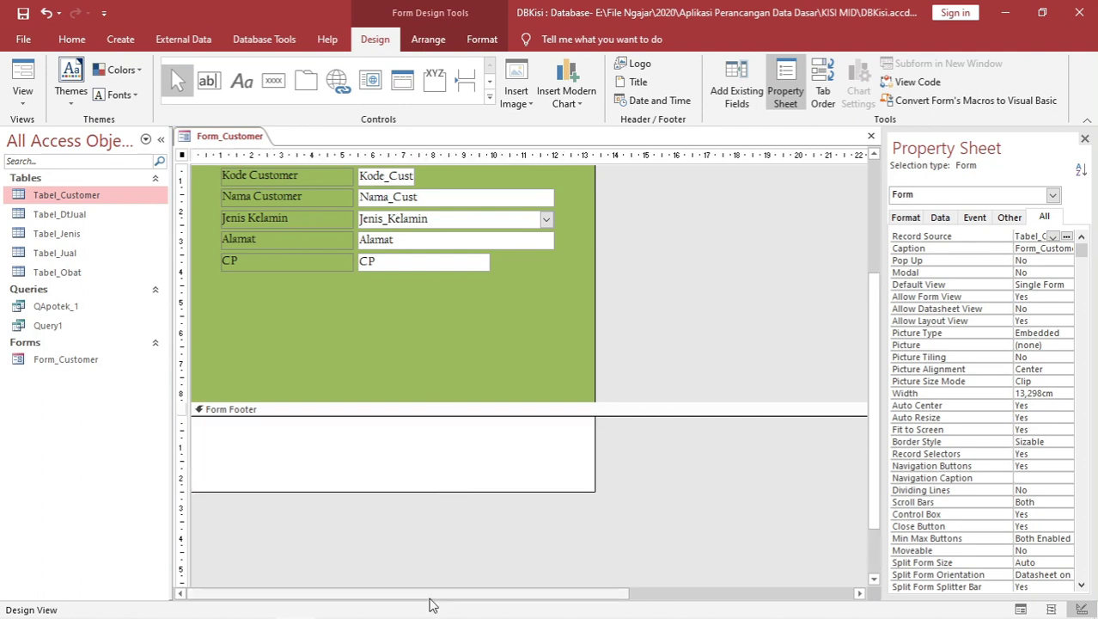
Set the Form Footer section's Back Color to the black theme colour.
{"action": "left_click", "coordinate": [503, 478]}
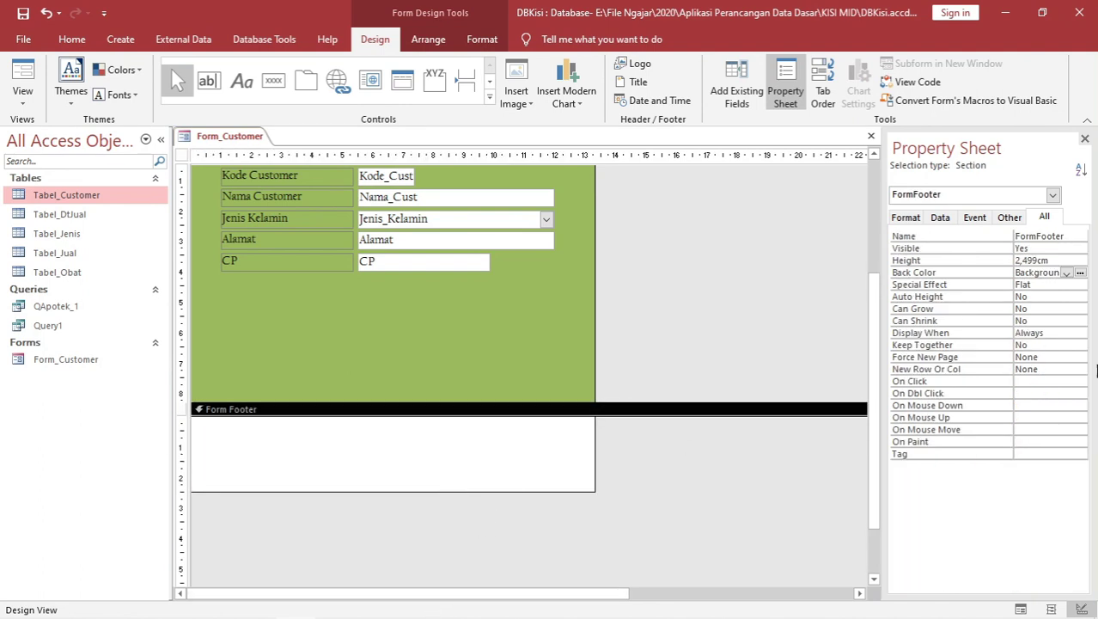
{"action": "left_click", "coordinate": [1081, 273]}
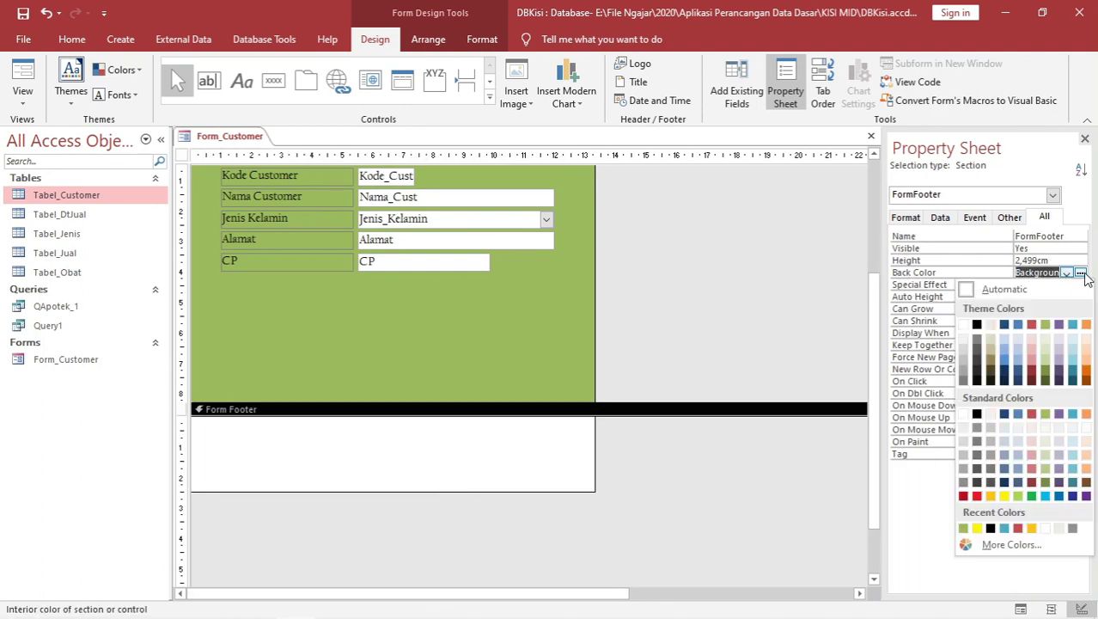
{"action": "left_click", "coordinate": [976, 324]}
{"action": "left_click", "coordinate": [312, 381]}
{"action": "scroll", "coordinate": [335, 382], "scroll_direction": "up", "scroll_amount": 3}
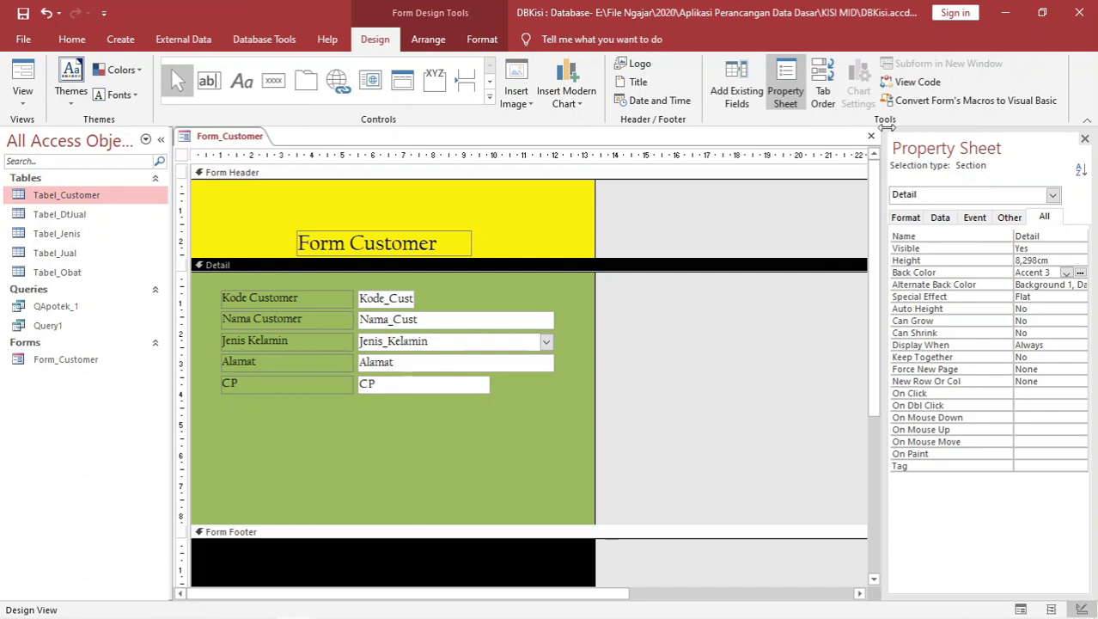
Set the whole form's background Picture property to FTI.jpg from the Logo folder.
{"action": "right_click", "coordinate": [553, 405]}
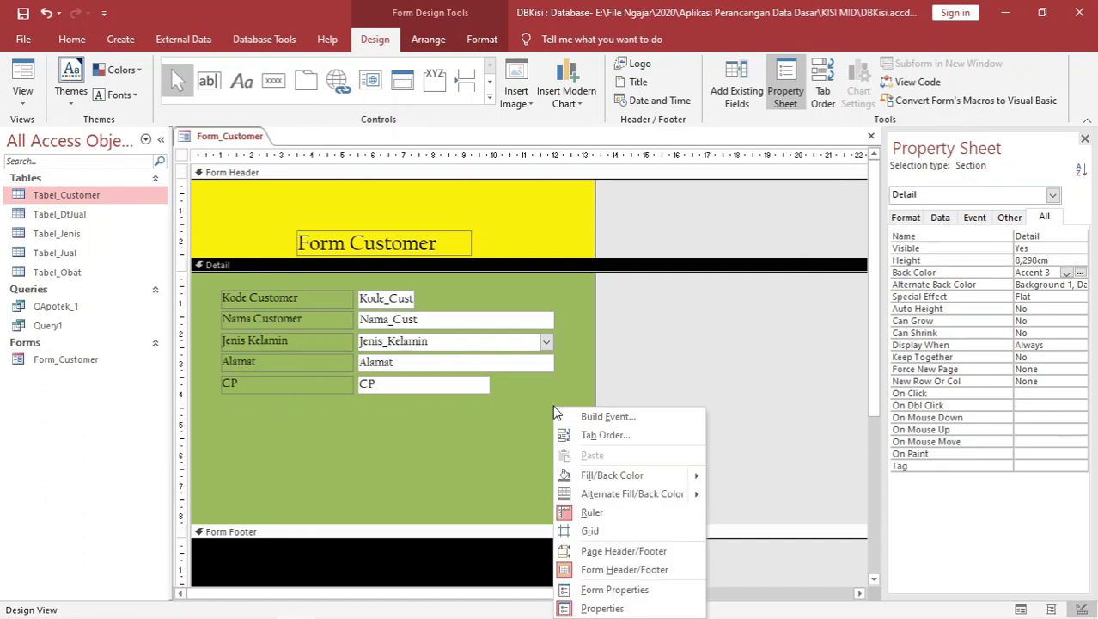
{"action": "left_click", "coordinate": [600, 591]}
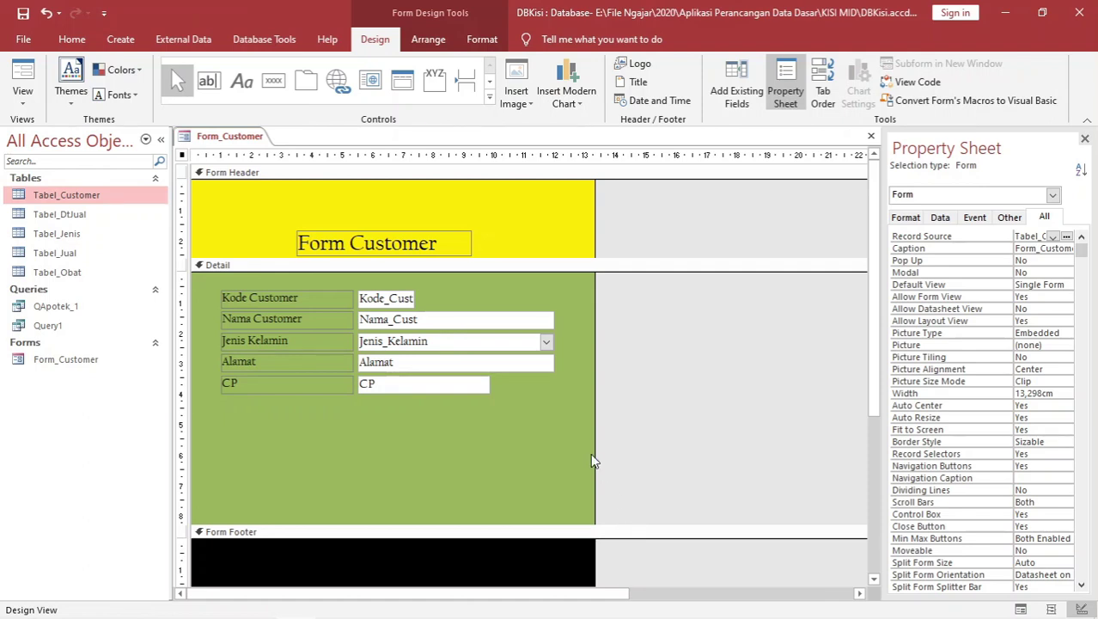
{"action": "left_click", "coordinate": [1037, 345]}
{"action": "left_click", "coordinate": [1066, 344]}
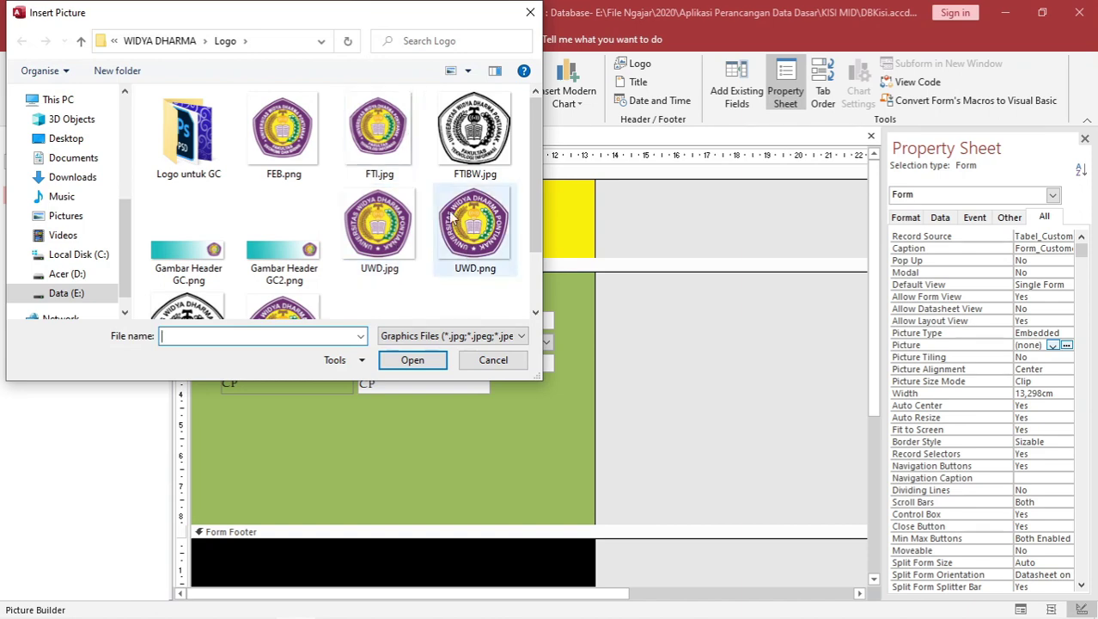
{"action": "double_click", "coordinate": [372, 144]}
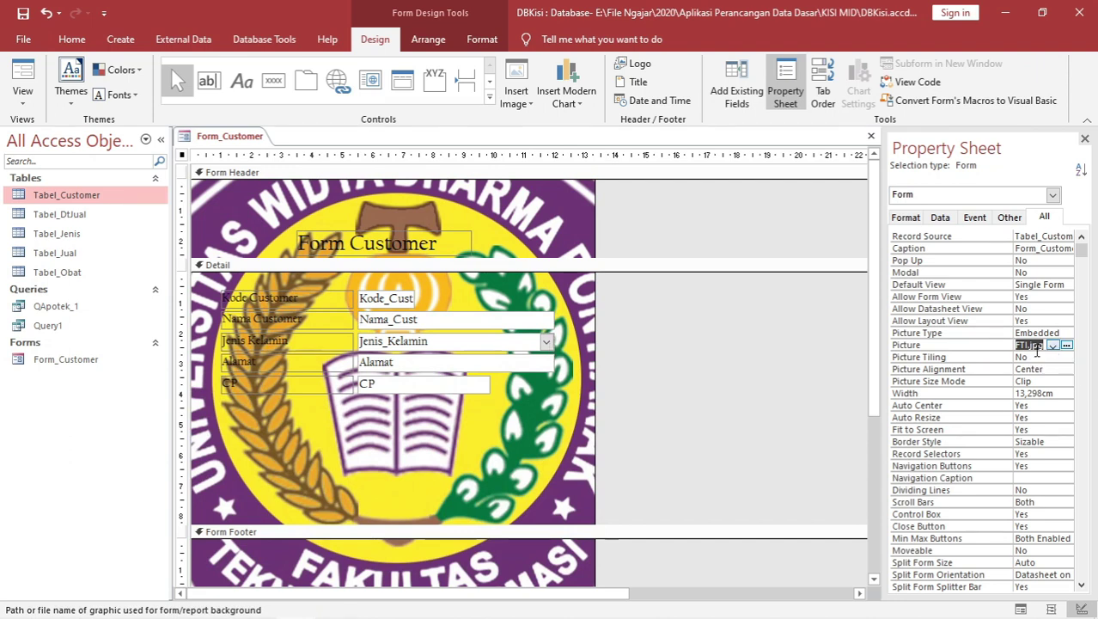
Remove the background picture from the form and select the Detail section.
{"action": "key", "text": "Delete"}
{"action": "key", "text": "Return"}
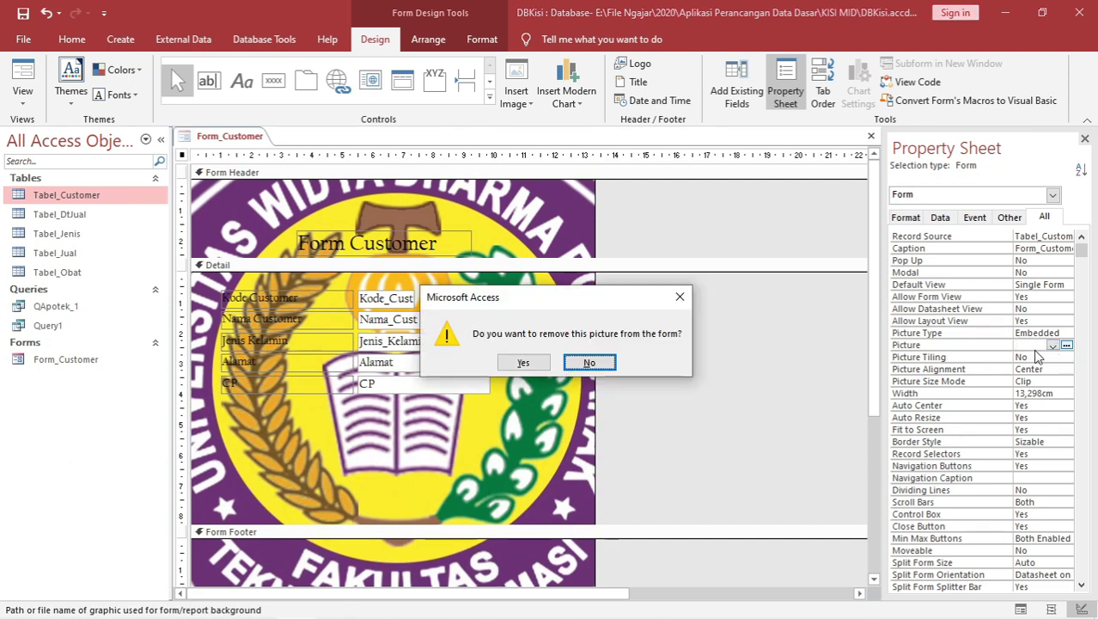
{"action": "left_click", "coordinate": [508, 365]}
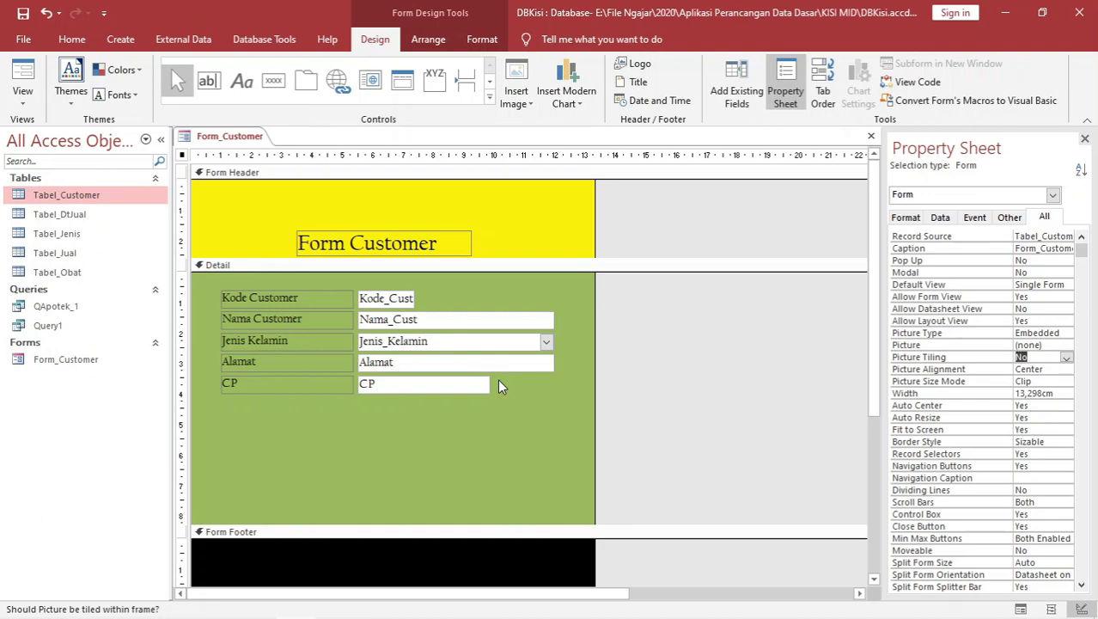
{"action": "left_click", "coordinate": [498, 378]}
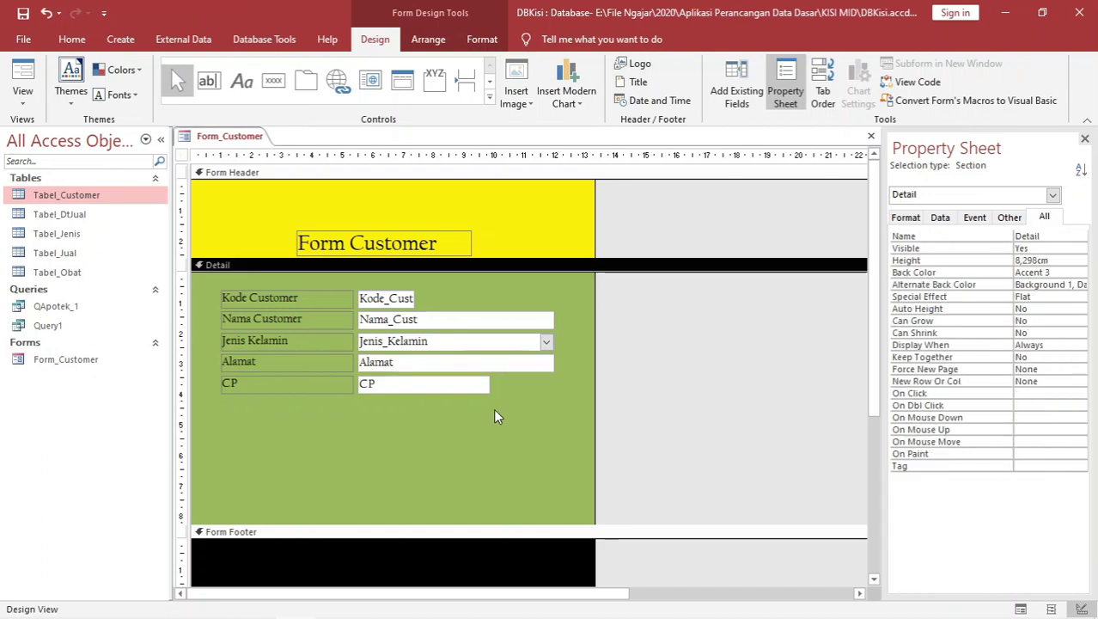